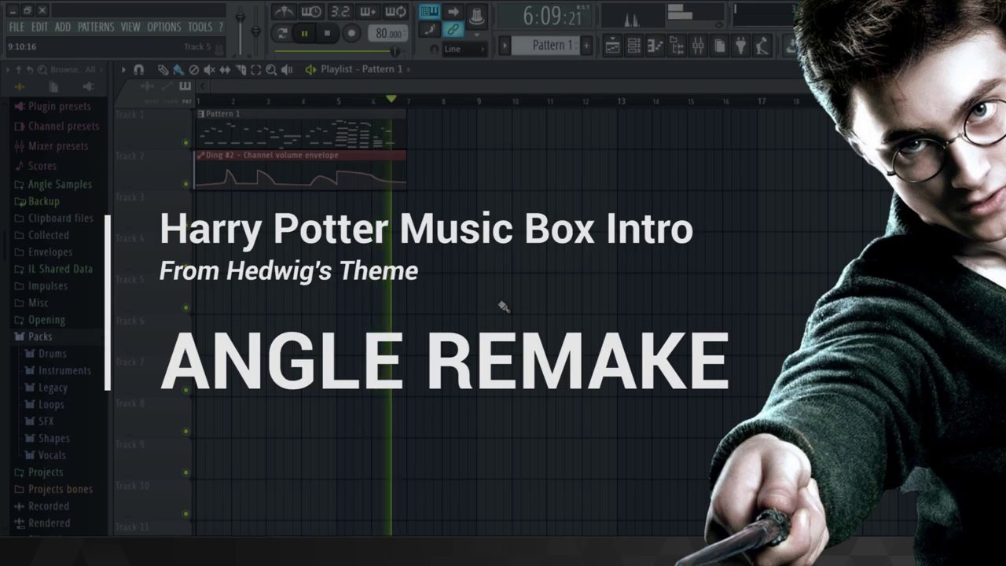
Stop playback, show the channel rack and audition the bell sample loaded in the Ding #3 channel.
{"action": "key", "text": "space"}
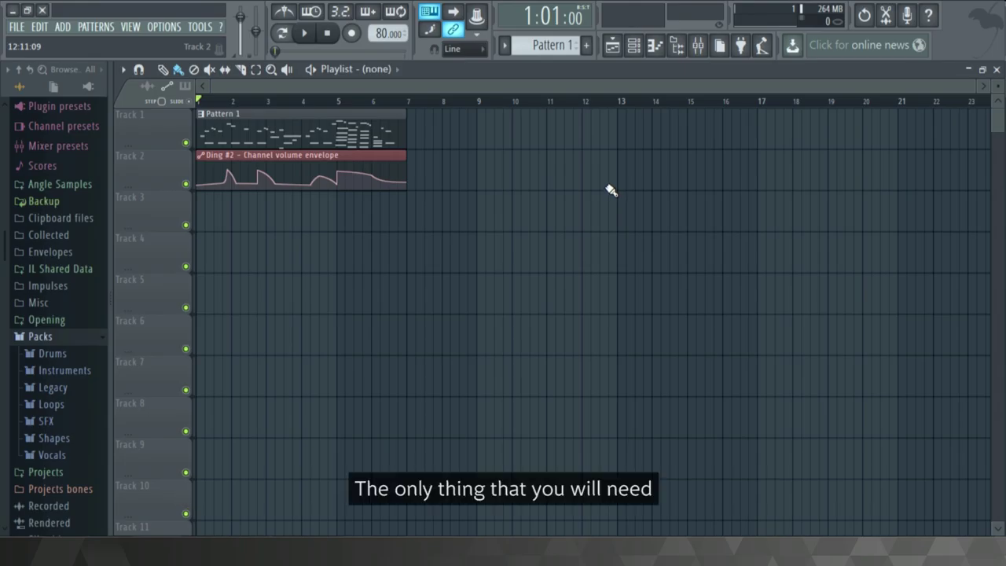
{"action": "left_click", "coordinate": [634, 45]}
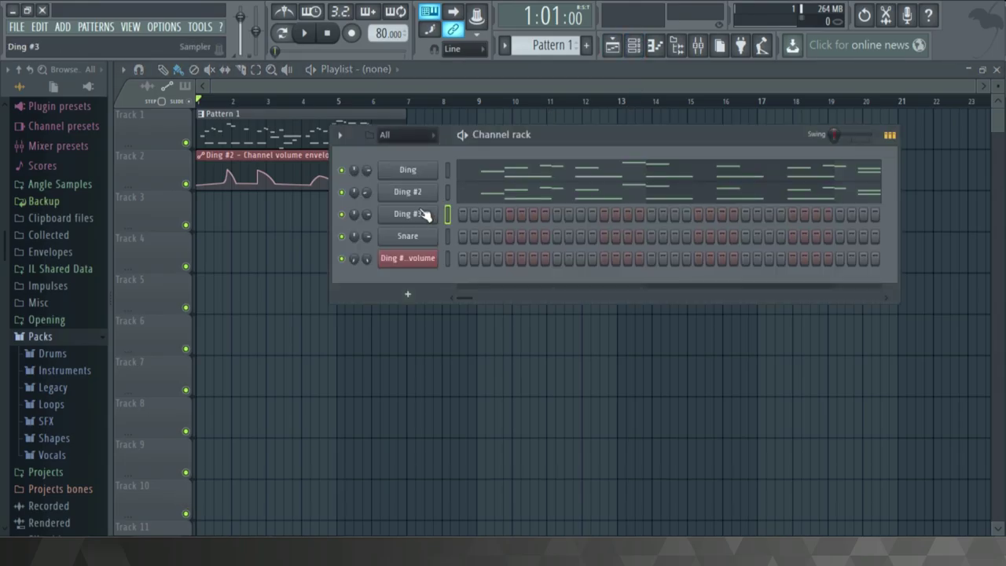
{"action": "left_click", "coordinate": [421, 217]}
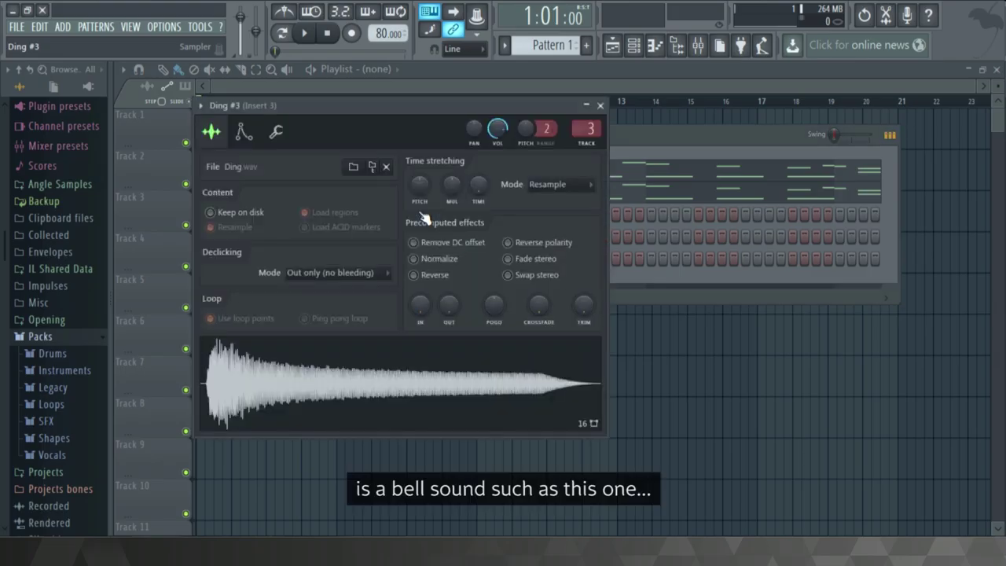
{"action": "left_click", "coordinate": [396, 374]}
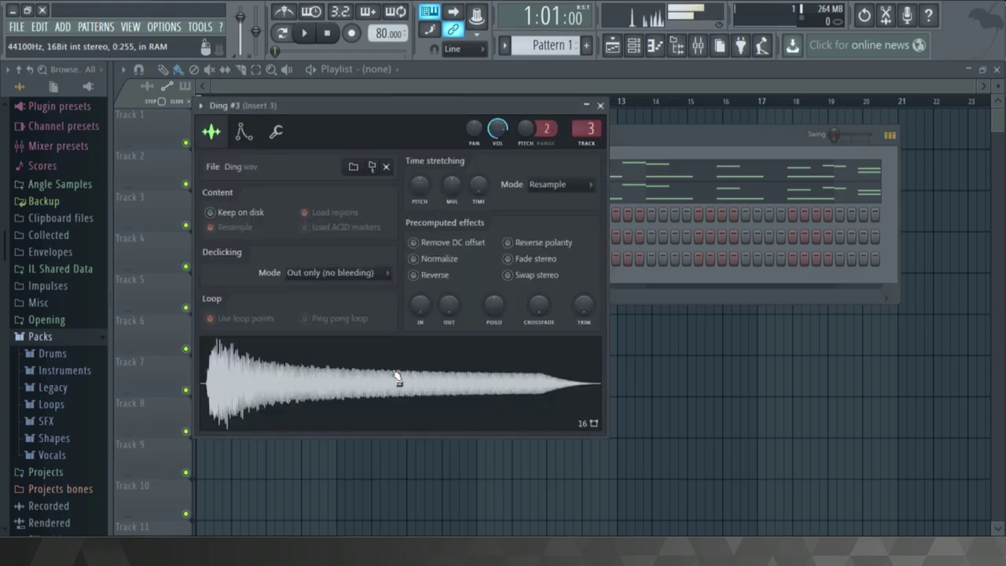
{"action": "left_click", "coordinate": [397, 374]}
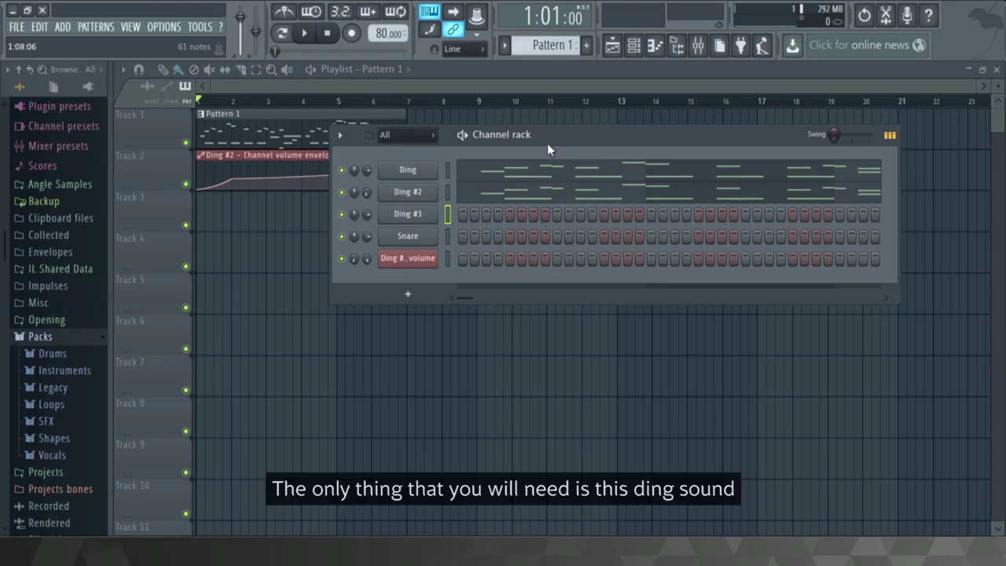
{"action": "key", "text": "q"}
{"action": "key", "text": "q"}
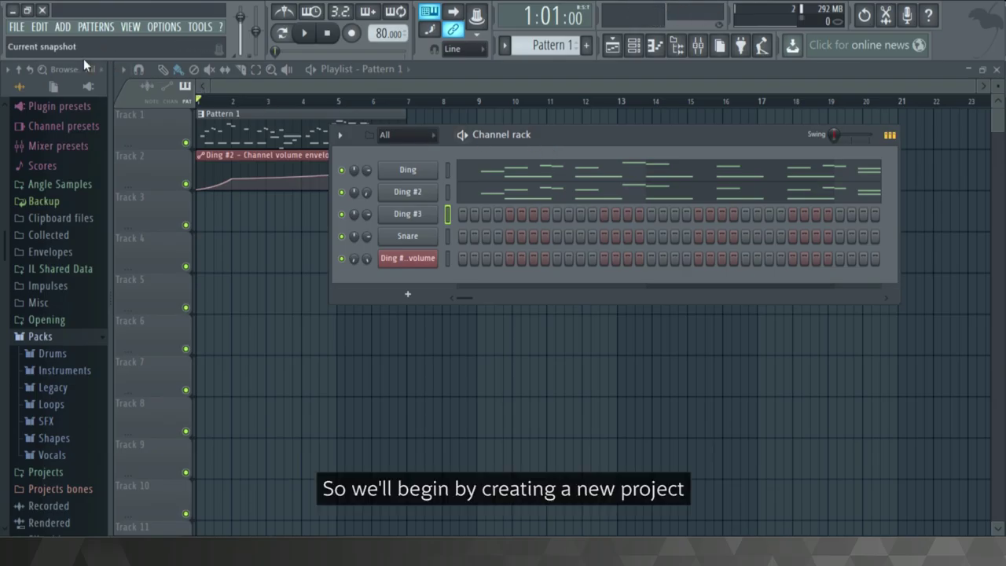
Create a new project, discarding the changes to Hedwig's Theme Harry Potter.flp.
{"action": "left_click", "coordinate": [17, 27]}
{"action": "left_click", "coordinate": [26, 44]}
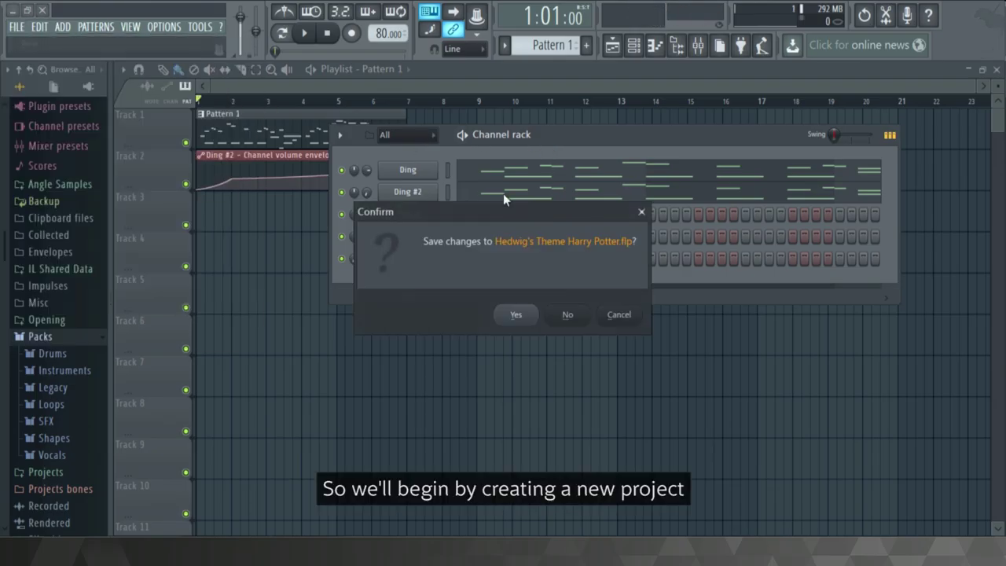
{"action": "left_click", "coordinate": [559, 314]}
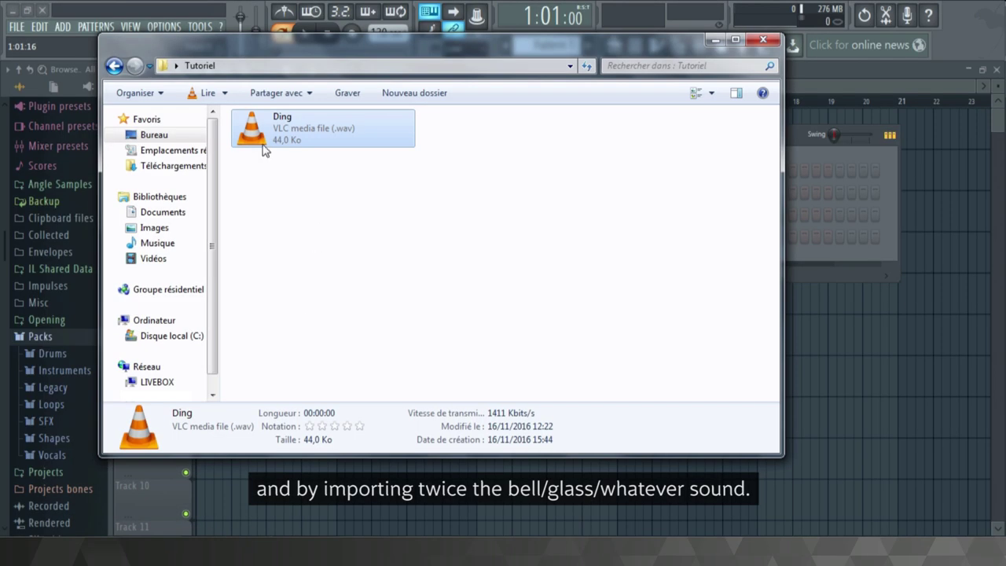
Import Ding.wav from the Tutoriel folder twice, loading it into the first two channels of the channel rack.
{"action": "left_click_drag", "start_coordinate": [263, 150], "coordinate": [408, 169]}
{"action": "left_click_drag", "start_coordinate": [260, 133], "coordinate": [478, 112]}
{"action": "left_click", "coordinate": [422, 170]}
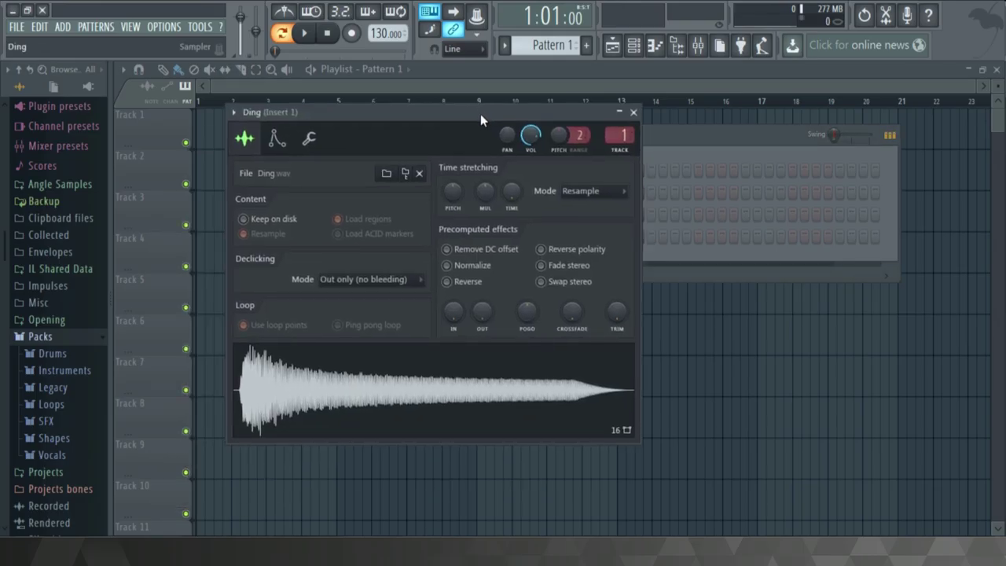
{"action": "left_click", "coordinate": [633, 114]}
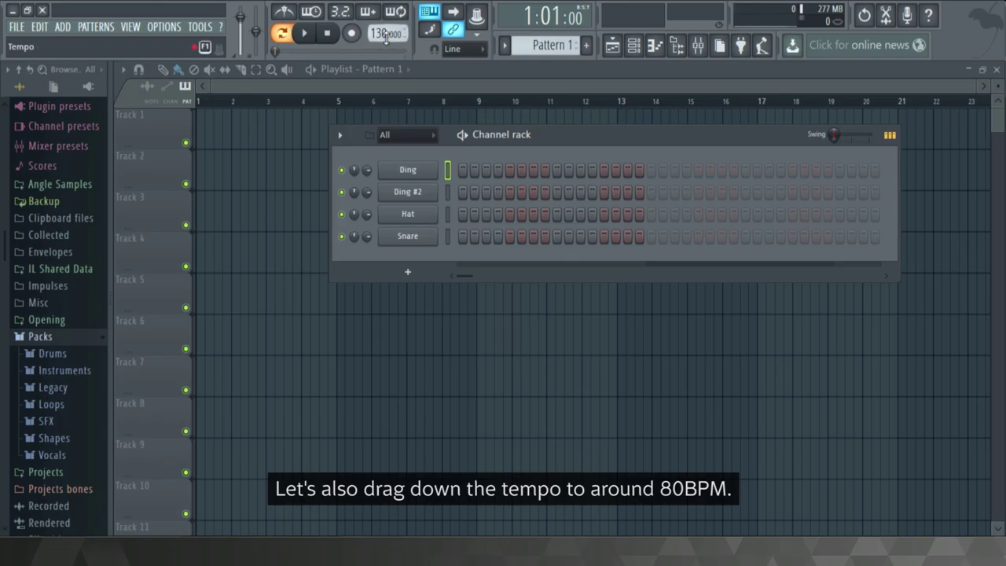
Set the project tempo to 80 BPM.
{"action": "left_click_drag", "start_coordinate": [386, 33], "coordinate": [384, 59]}
{"action": "left_click_drag", "start_coordinate": [384, 98], "coordinate": [384, 179]}
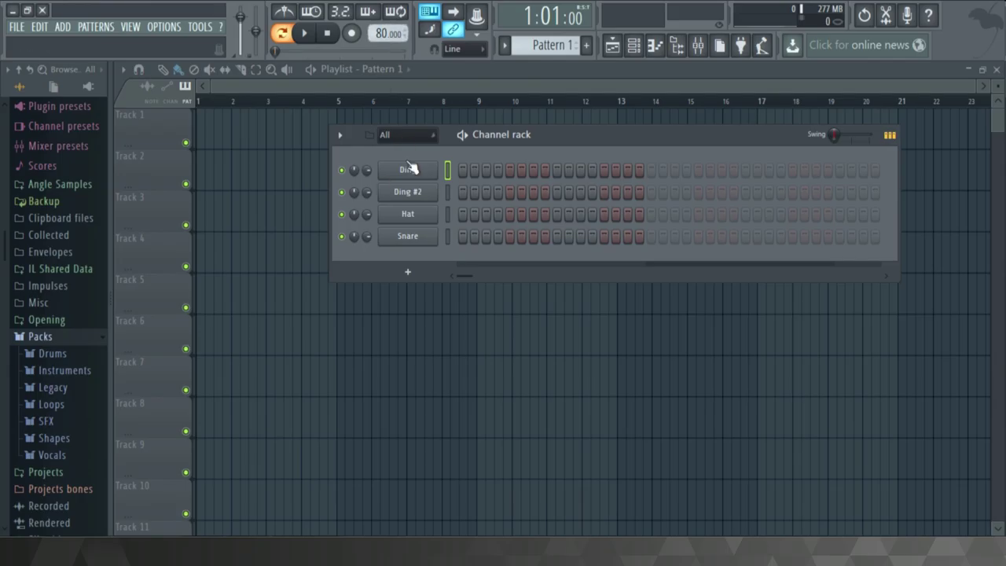
Open the first Ding channel's sampler settings and audition the raw sample, listening to its attack and tail.
{"action": "left_click", "coordinate": [407, 169]}
{"action": "left_click_drag", "start_coordinate": [419, 140], "coordinate": [449, 139]}
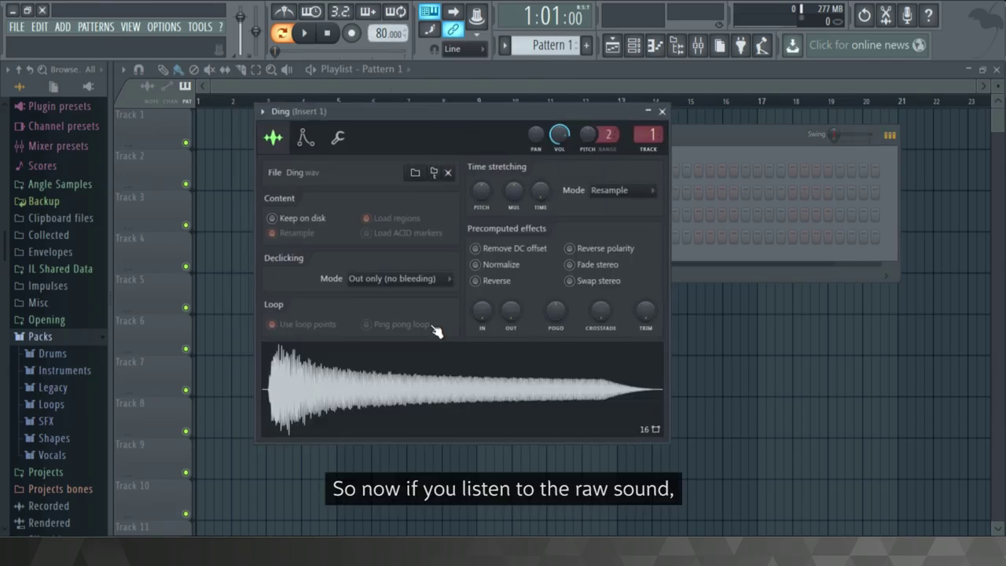
{"action": "left_click", "coordinate": [440, 386]}
{"action": "left_click", "coordinate": [445, 383]}
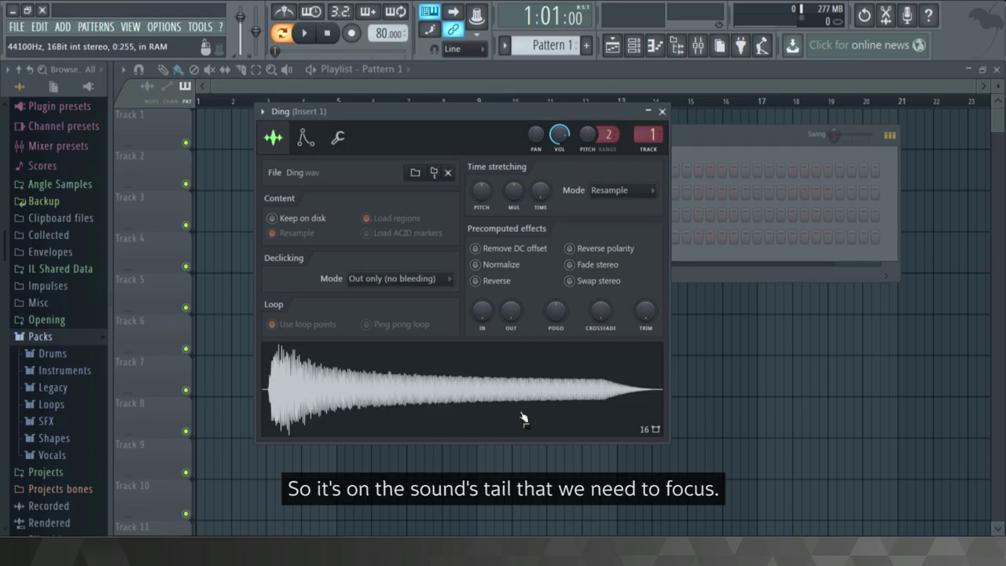
{"action": "left_click", "coordinate": [470, 399]}
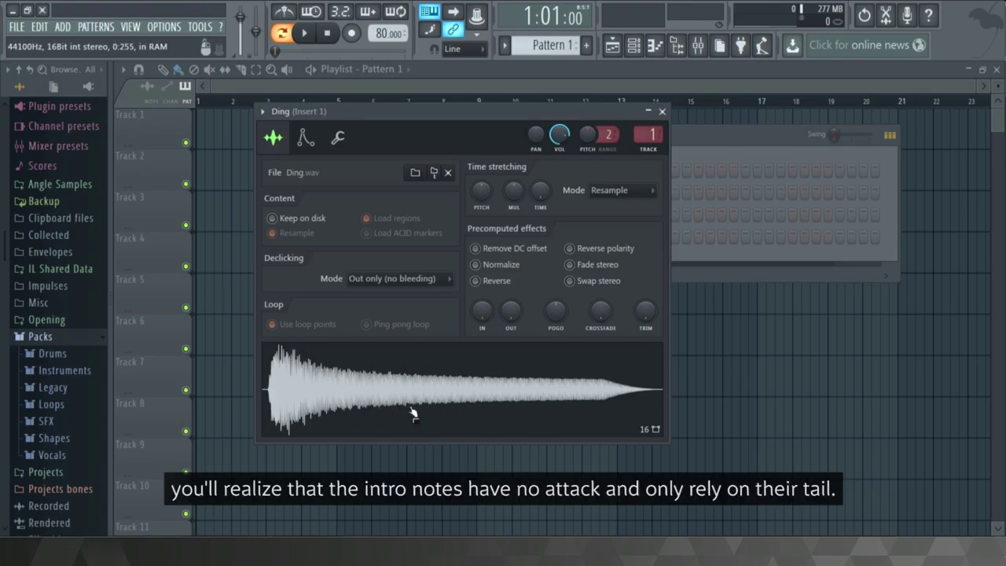
{"action": "left_click", "coordinate": [483, 398]}
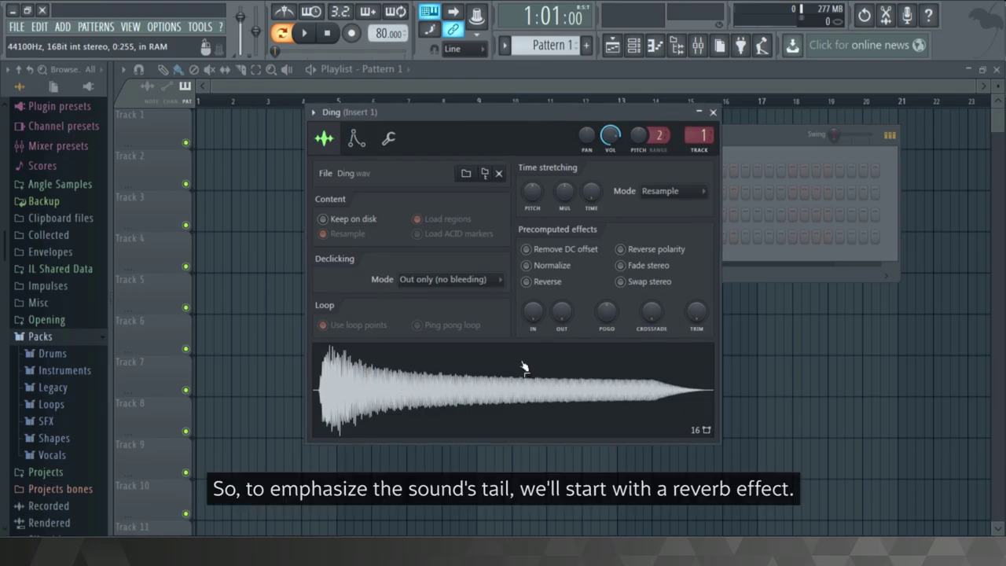
Add Fruity Reeverb 2 to the first effect slot of mixer track Insert 1.
{"action": "left_click", "coordinate": [698, 45]}
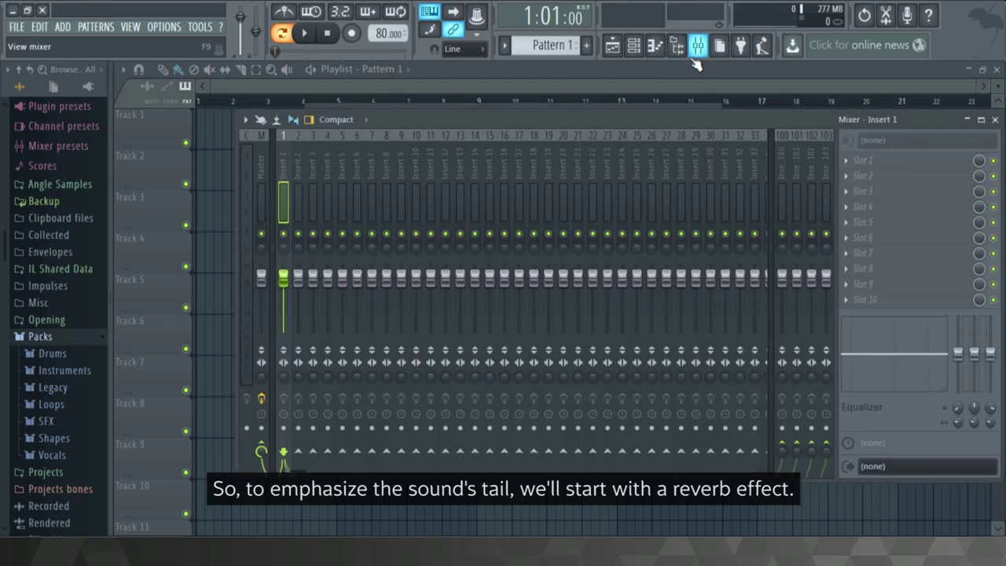
{"action": "left_click", "coordinate": [873, 161]}
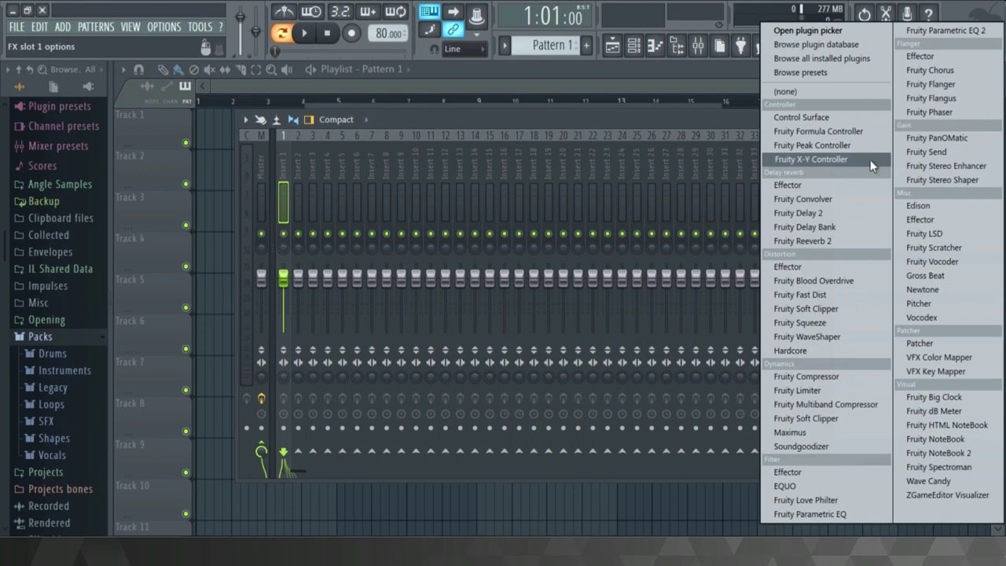
{"action": "left_click", "coordinate": [837, 235]}
Raise the reverb's wet level while lowering dry, raise its high cut and damping, and audition the Ding sound.
{"action": "left_click_drag", "start_coordinate": [631, 248], "coordinate": [611, 254]}
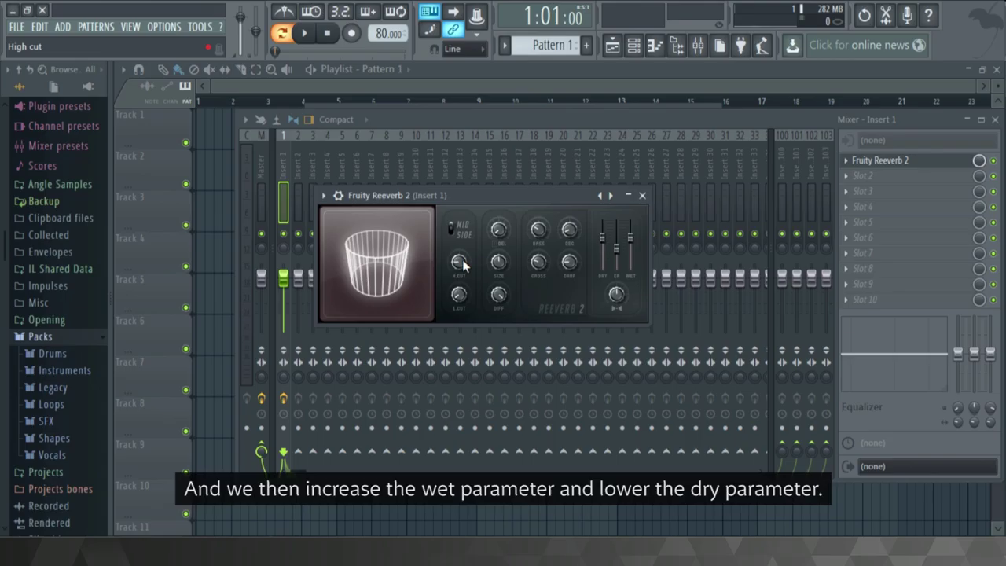
{"action": "left_click_drag", "start_coordinate": [462, 266], "coordinate": [465, 212]}
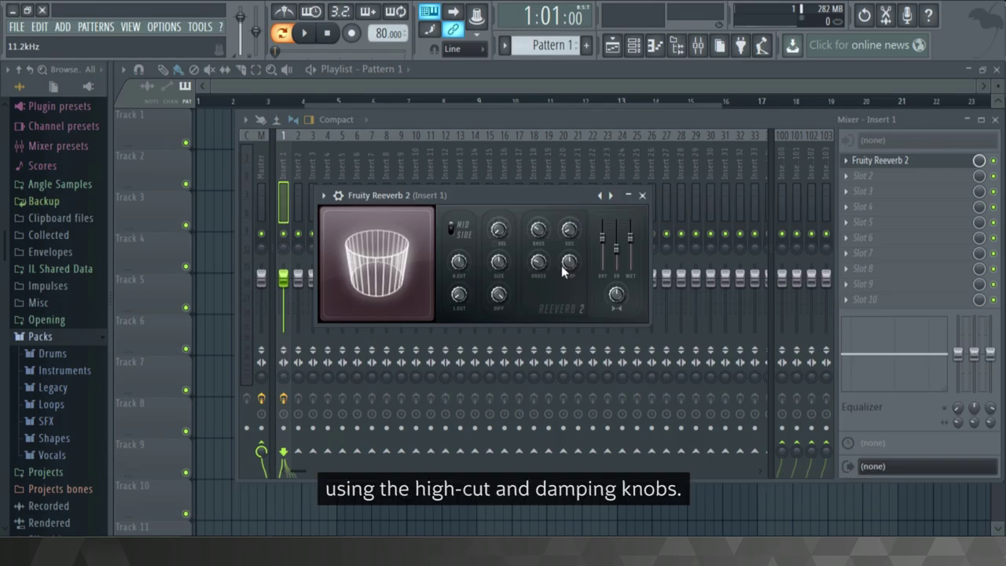
{"action": "left_click", "coordinate": [642, 195]}
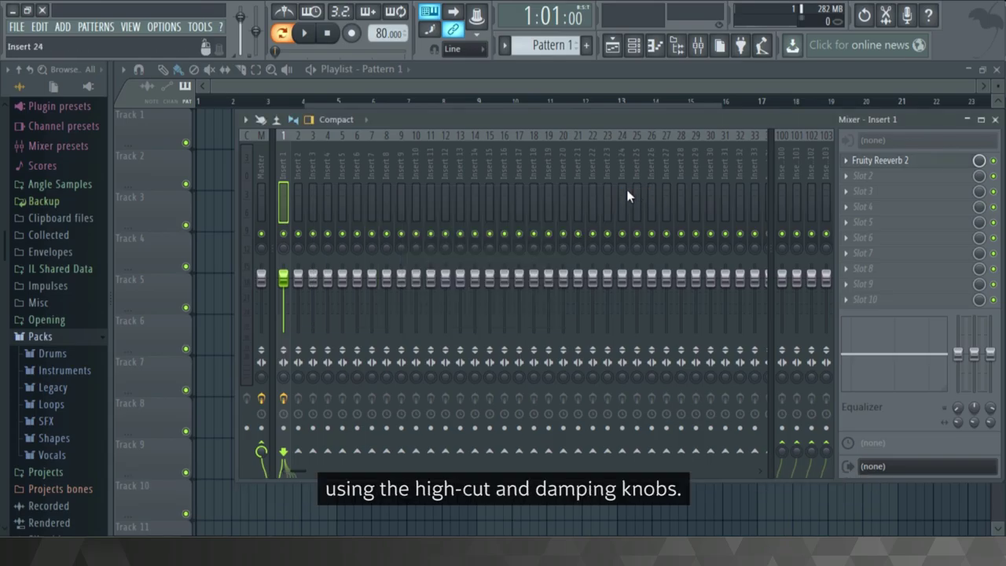
{"action": "key", "text": "z"}
{"action": "key", "text": "z"}
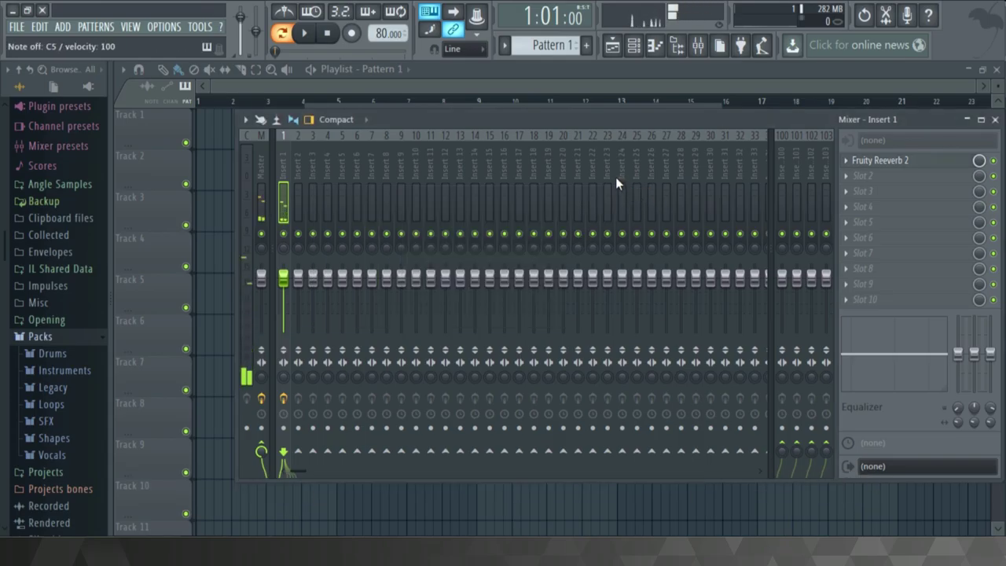
Add Fruity Parametric EQ 2 to Insert 1 and move it up so it comes before the reverb.
{"action": "left_click", "coordinate": [845, 179]}
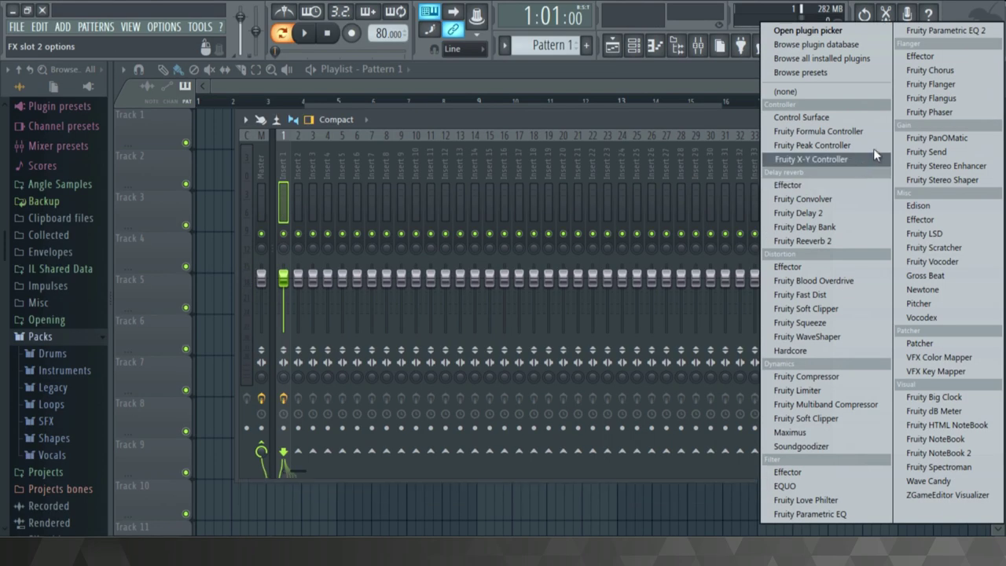
{"action": "left_click", "coordinate": [925, 32]}
{"action": "left_click", "coordinate": [845, 178]}
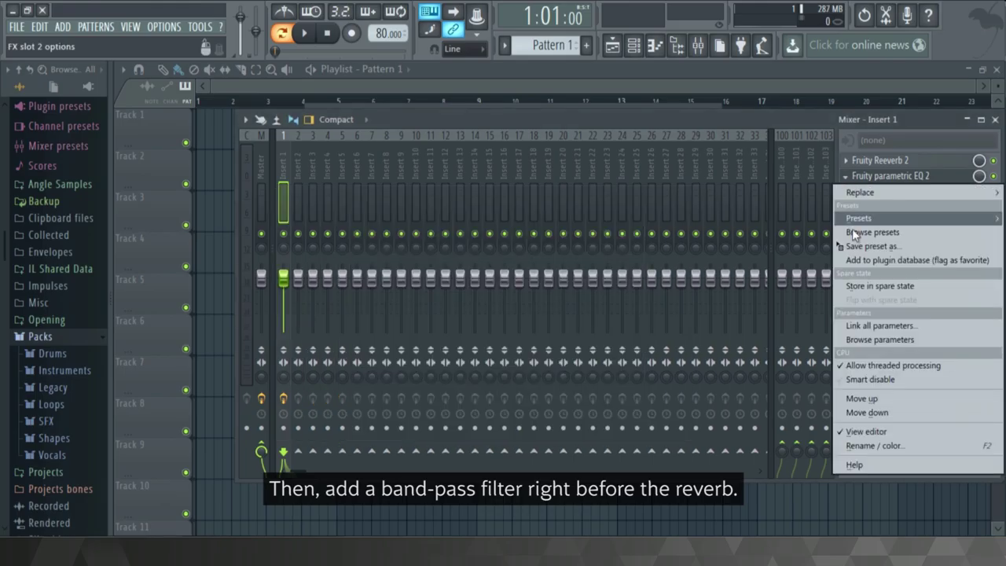
{"action": "left_click", "coordinate": [865, 398]}
{"action": "left_click", "coordinate": [916, 162]}
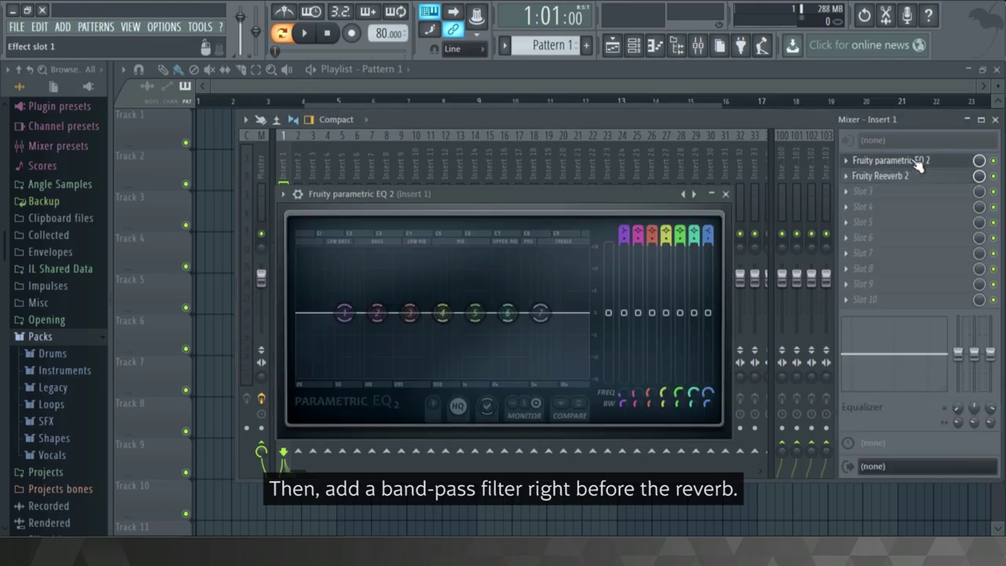
Change the equalizer's band 7 to a low-pass filter and band 1 to a high-pass filter.
{"action": "right_click", "coordinate": [540, 313]}
{"action": "mouse_move", "coordinate": [563, 352]}
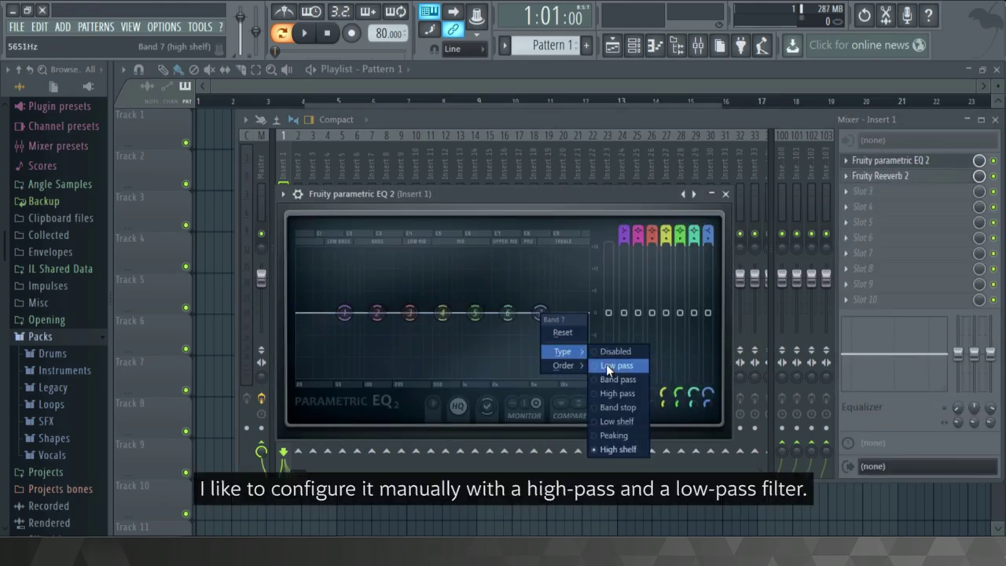
{"action": "left_click", "coordinate": [606, 365]}
{"action": "right_click", "coordinate": [345, 313]}
{"action": "mouse_move", "coordinate": [369, 366]}
{"action": "left_click", "coordinate": [415, 365]}
{"action": "right_click", "coordinate": [345, 314]}
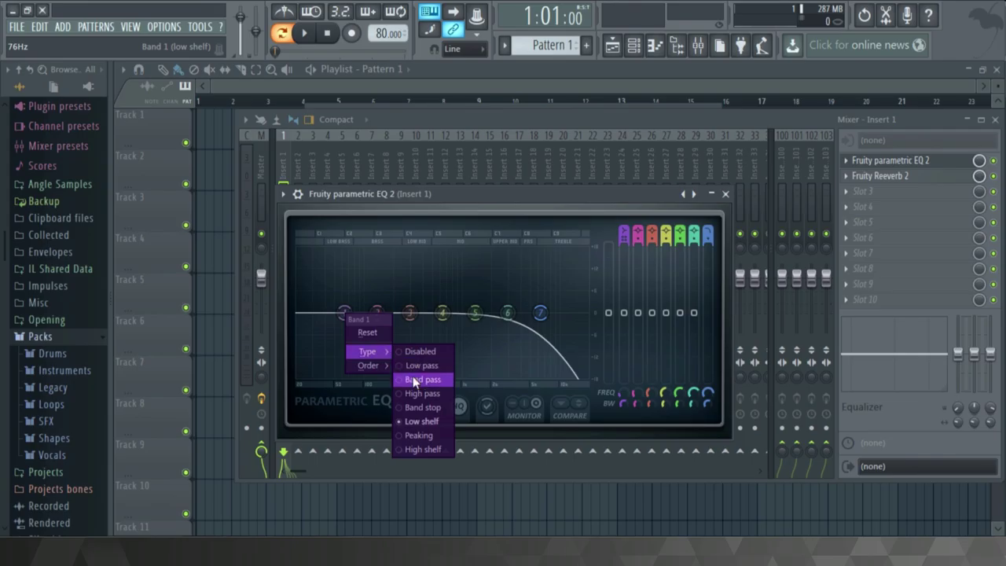
{"action": "left_click", "coordinate": [422, 393]}
Move the band 1 high-pass filter to about 413 Hz and give the band 7 low-pass filter a steeper order.
{"action": "left_click_drag", "start_coordinate": [349, 315], "coordinate": [429, 314]}
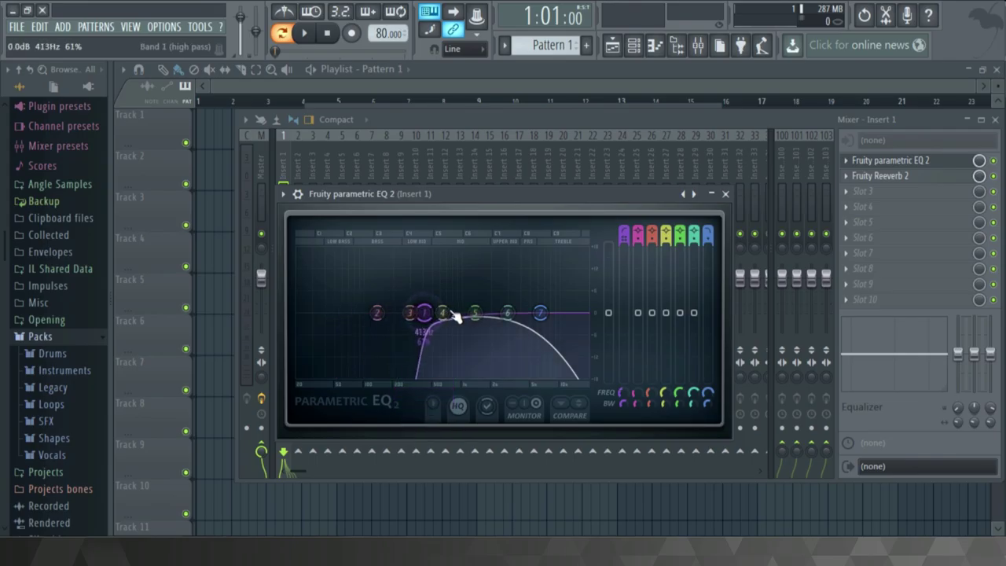
{"action": "right_click", "coordinate": [541, 313]}
{"action": "left_click", "coordinate": [617, 381]}
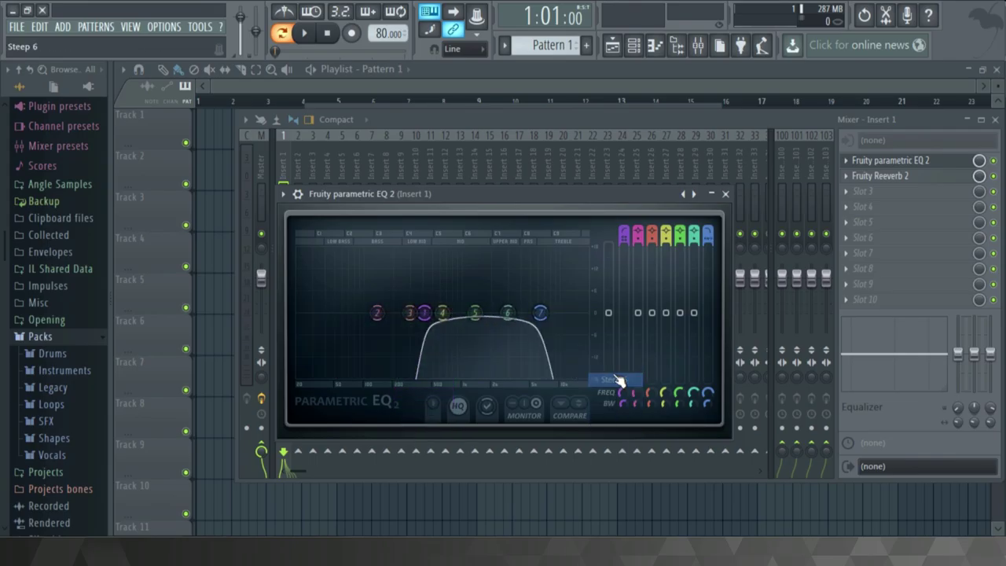
{"action": "right_click", "coordinate": [542, 313]}
{"action": "mouse_move", "coordinate": [566, 366]}
{"action": "left_click", "coordinate": [609, 366]}
Narrow the equalizer's passband by lowering band 7's cutoff and slightly raising band 1's, and adjust both bands' bandwidths.
{"action": "left_click_drag", "start_coordinate": [543, 315], "coordinate": [489, 314]}
{"action": "left_click_drag", "start_coordinate": [708, 415], "coordinate": [708, 418]}
{"action": "left_click_drag", "start_coordinate": [620, 402], "coordinate": [618, 416]}
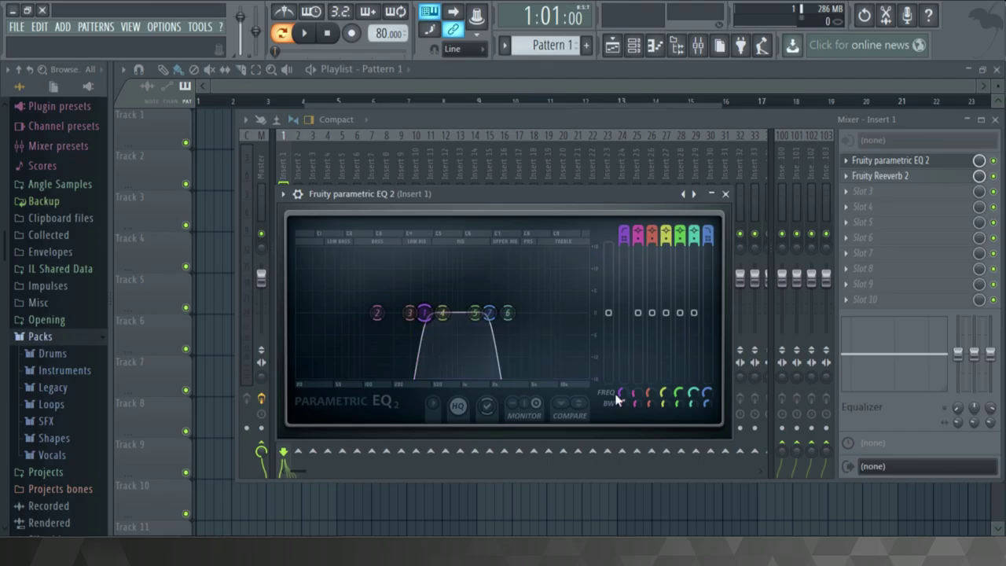
{"action": "left_click_drag", "start_coordinate": [427, 315], "coordinate": [430, 316]}
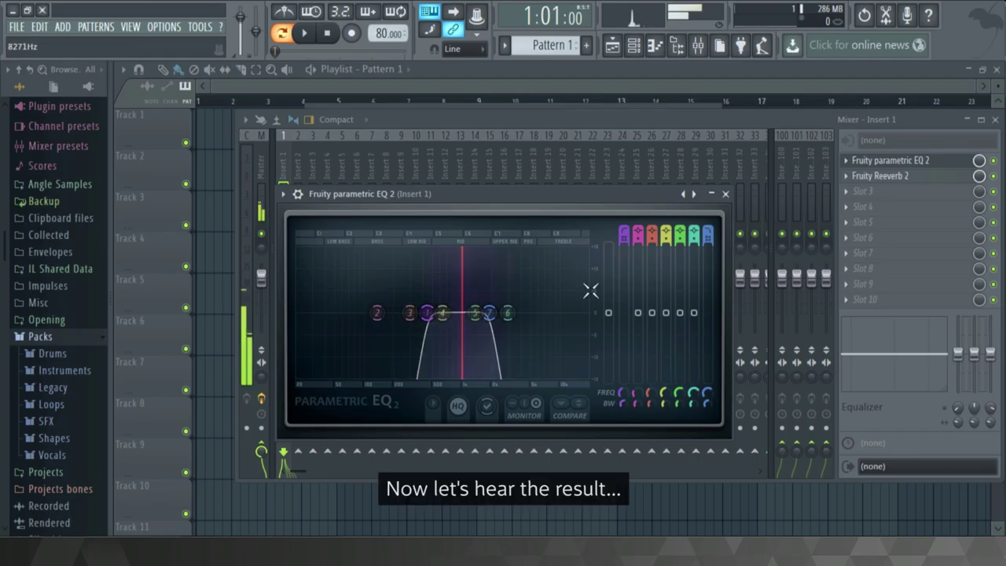
{"action": "left_click", "coordinate": [726, 194]}
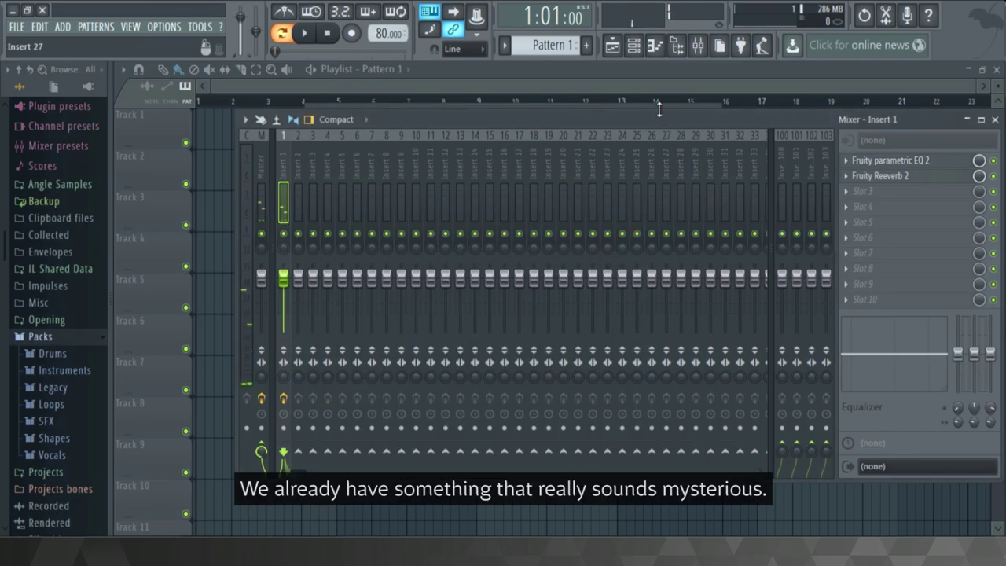
Enable the volume envelope on the Ding channel and increase its attack time.
{"action": "key", "text": "Tab"}
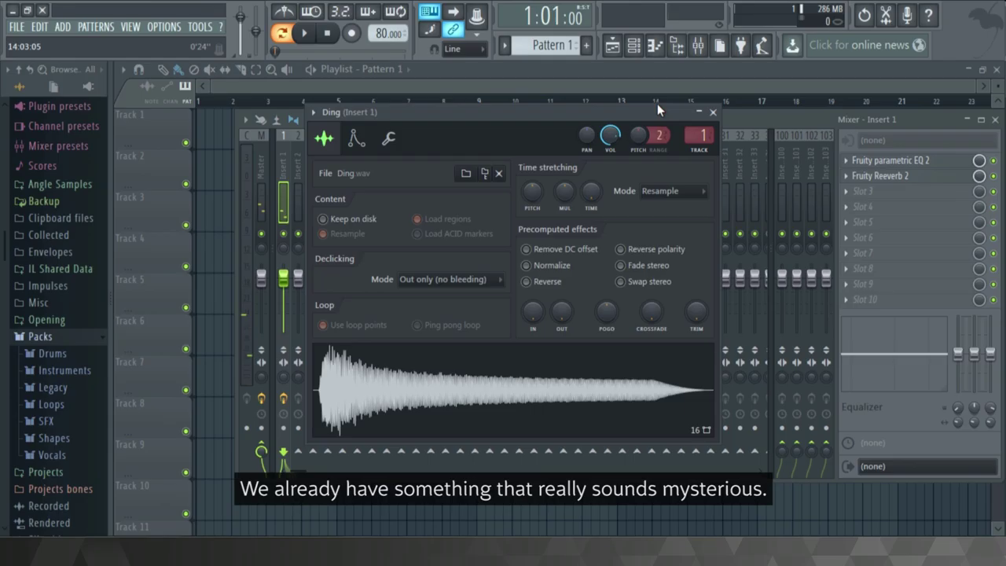
{"action": "left_click", "coordinate": [356, 140]}
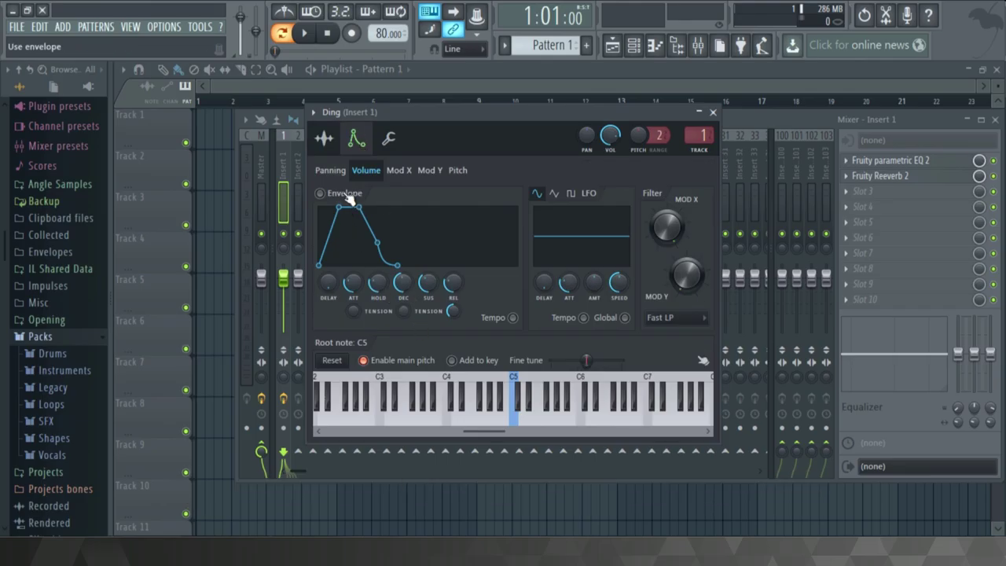
{"action": "left_click", "coordinate": [346, 195]}
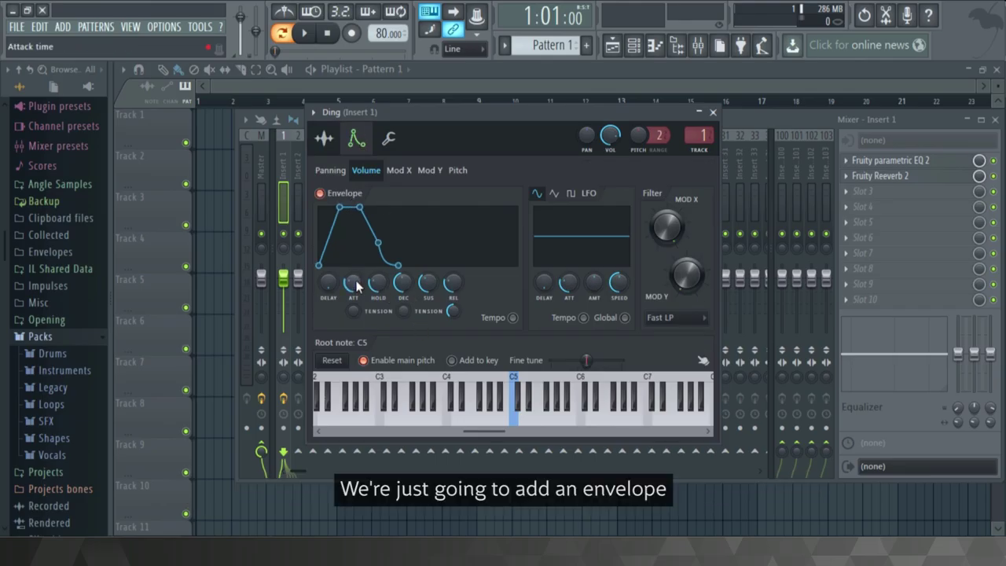
{"action": "left_click_drag", "start_coordinate": [356, 286], "coordinate": [358, 268]}
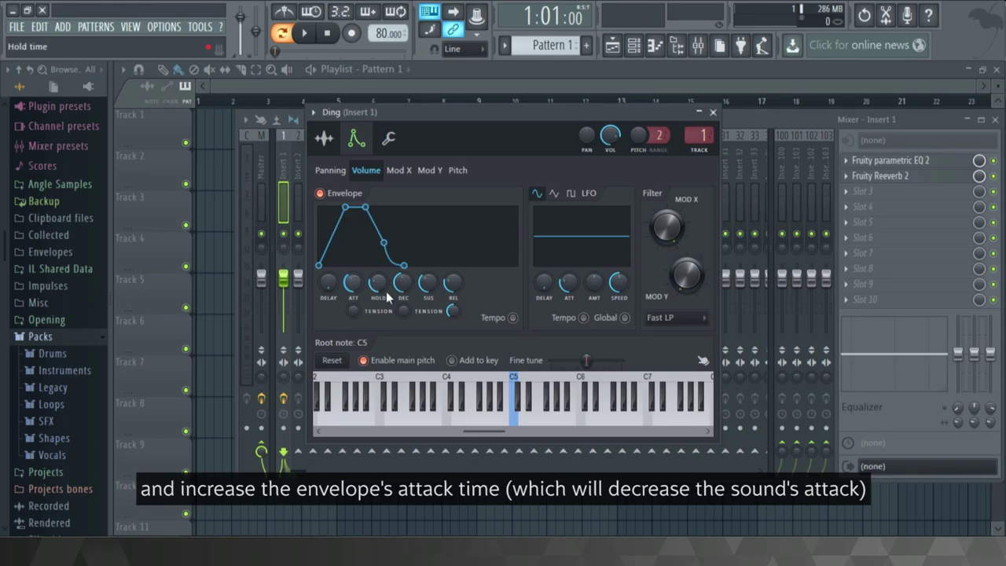
Remove the hold time from the Ding channel's volume envelope, raise its sustain to maximum, and fine-tune its attack and decay.
{"action": "left_click_drag", "start_coordinate": [378, 284], "coordinate": [401, 352]}
{"action": "left_click_drag", "start_coordinate": [430, 285], "coordinate": [435, 143]}
{"action": "left_click_drag", "start_coordinate": [348, 279], "coordinate": [355, 278]}
{"action": "left_click_drag", "start_coordinate": [408, 297], "coordinate": [408, 236]}
{"action": "left_click", "coordinate": [713, 112]}
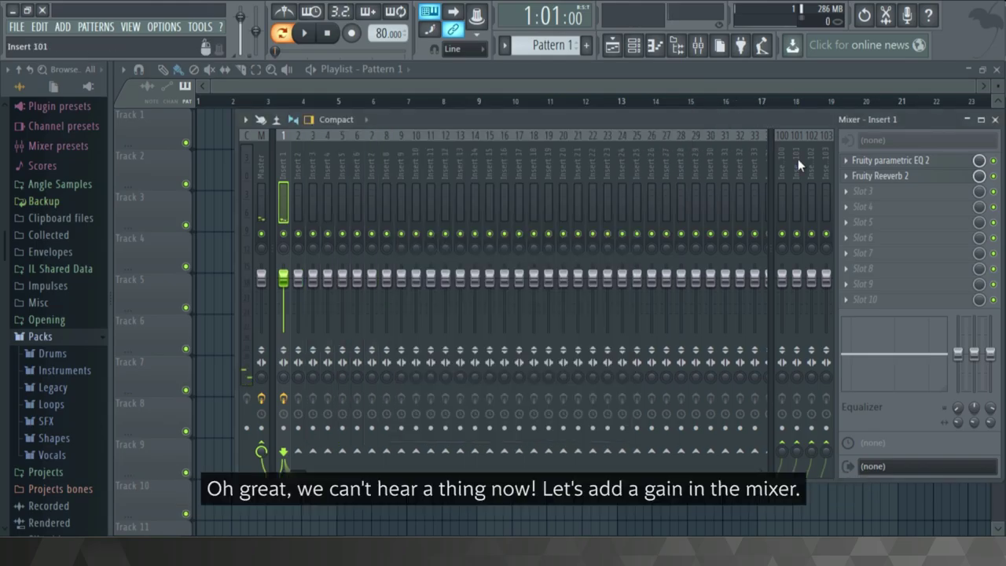
Add a Fruity Compressor to slot 3 of mixer track Insert 1 and set its gain to 29.7 dB.
{"action": "left_click", "coordinate": [851, 198]}
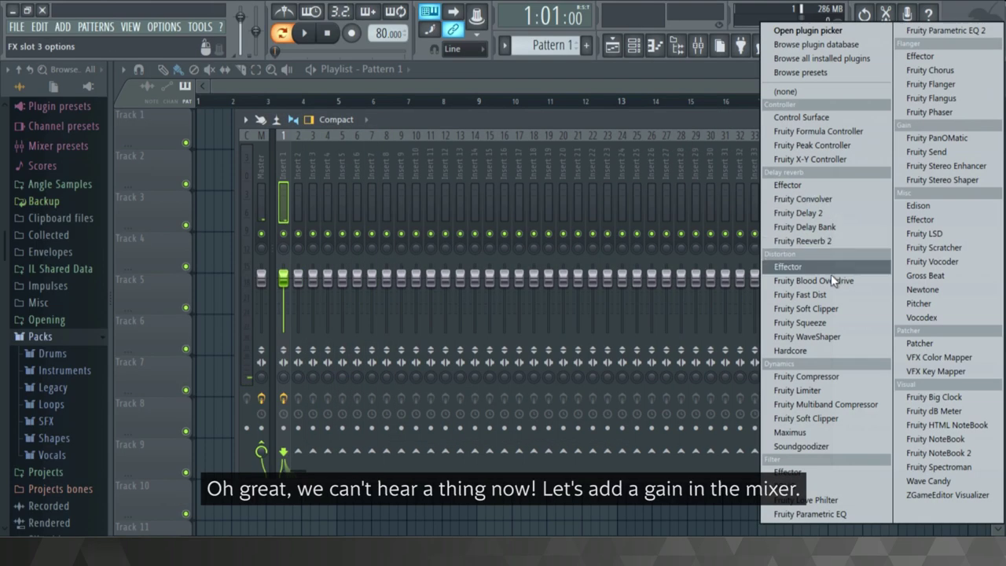
{"action": "left_click", "coordinate": [839, 380]}
{"action": "left_click_drag", "start_coordinate": [537, 298], "coordinate": [556, 157]}
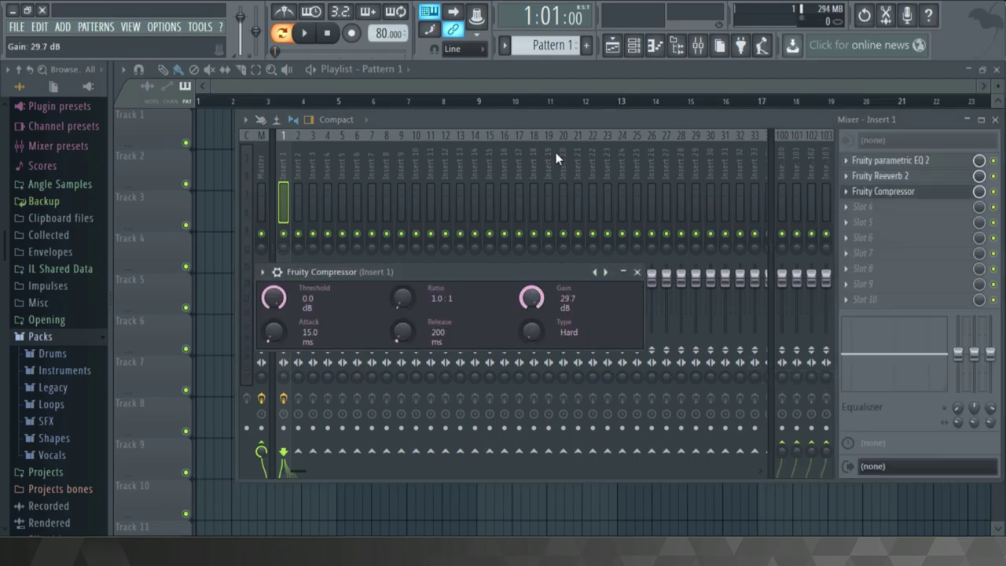
{"action": "left_click", "coordinate": [637, 272]}
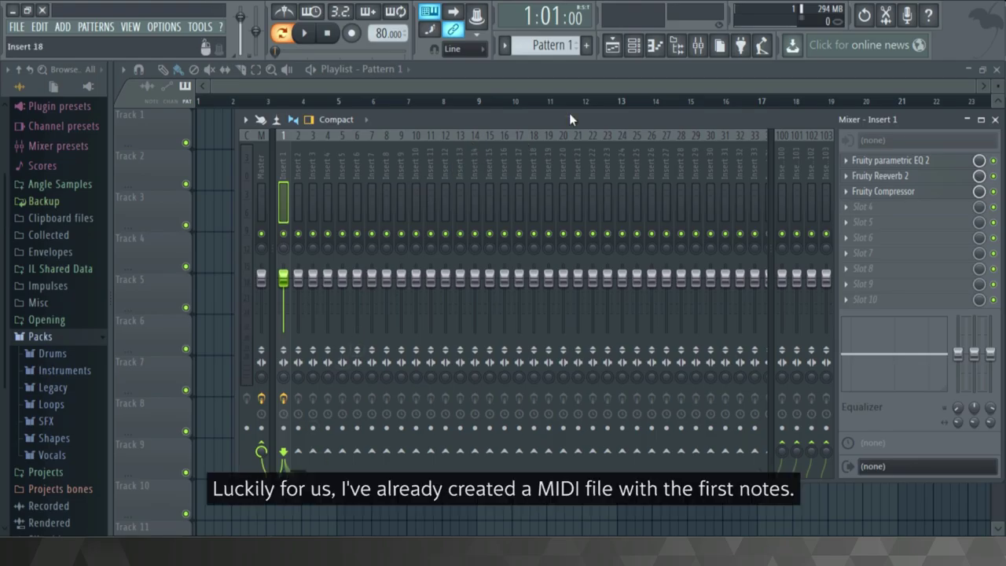
Load the file "MIDI Harry Potter Hedwig's Theme Beginning" into the Ding channel's piano roll and play the pattern through.
{"action": "left_click", "coordinate": [634, 45]}
{"action": "right_click", "coordinate": [432, 165]}
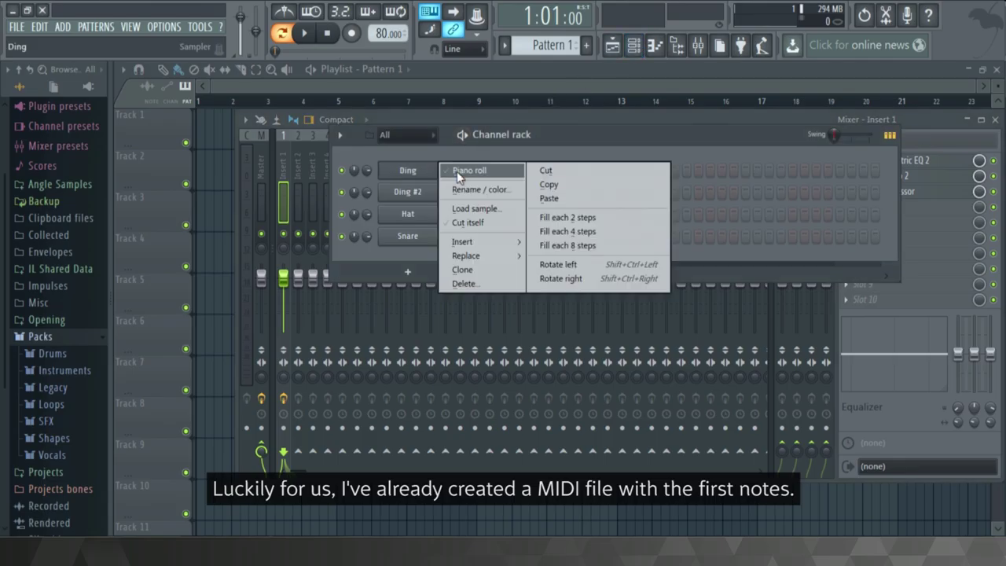
{"action": "left_click", "coordinate": [457, 171]}
{"action": "left_click", "coordinate": [92, 552]}
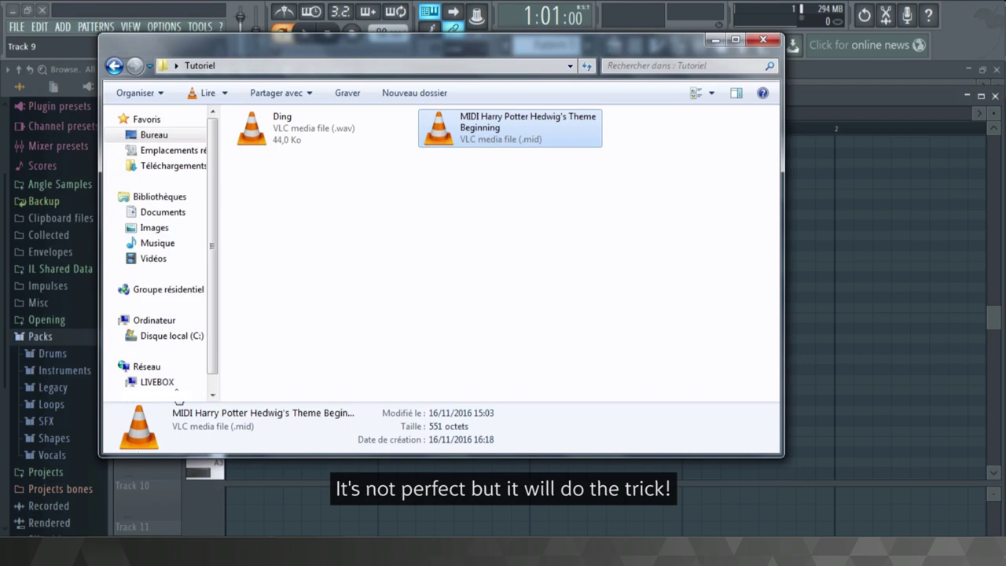
{"action": "left_click_drag", "start_coordinate": [450, 132], "coordinate": [844, 285]}
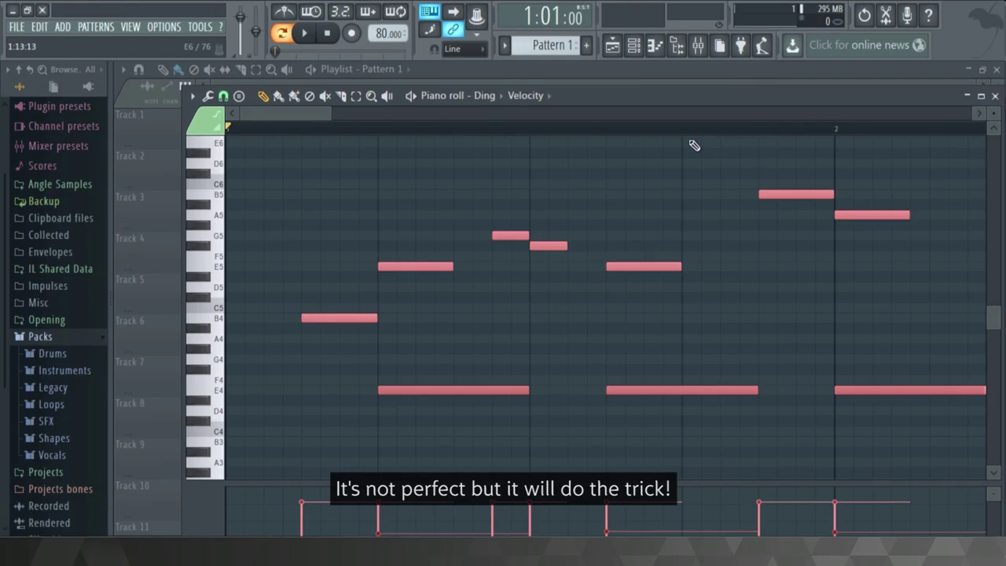
{"action": "left_click_drag", "start_coordinate": [330, 116], "coordinate": [791, 130]}
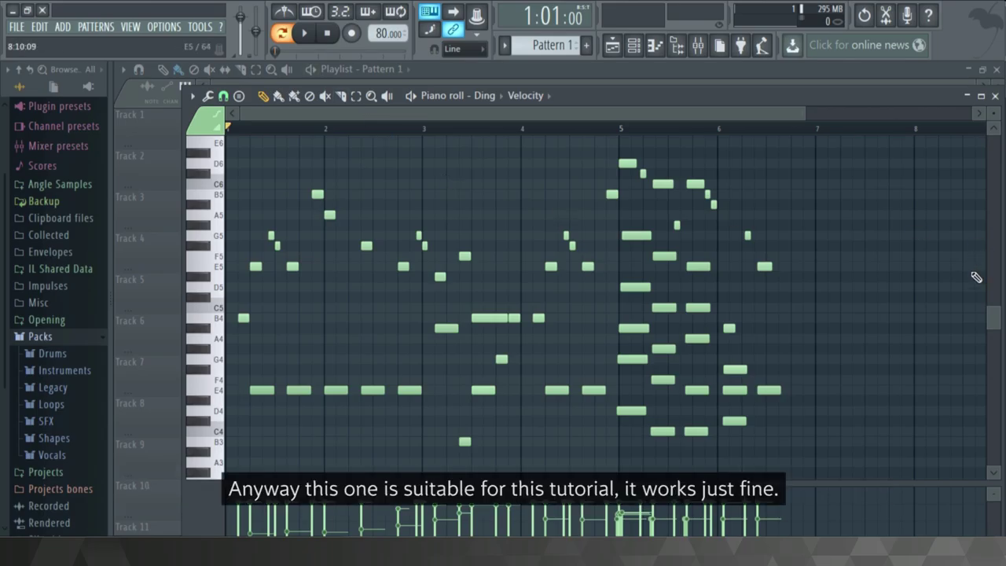
{"action": "left_click", "coordinate": [306, 34]}
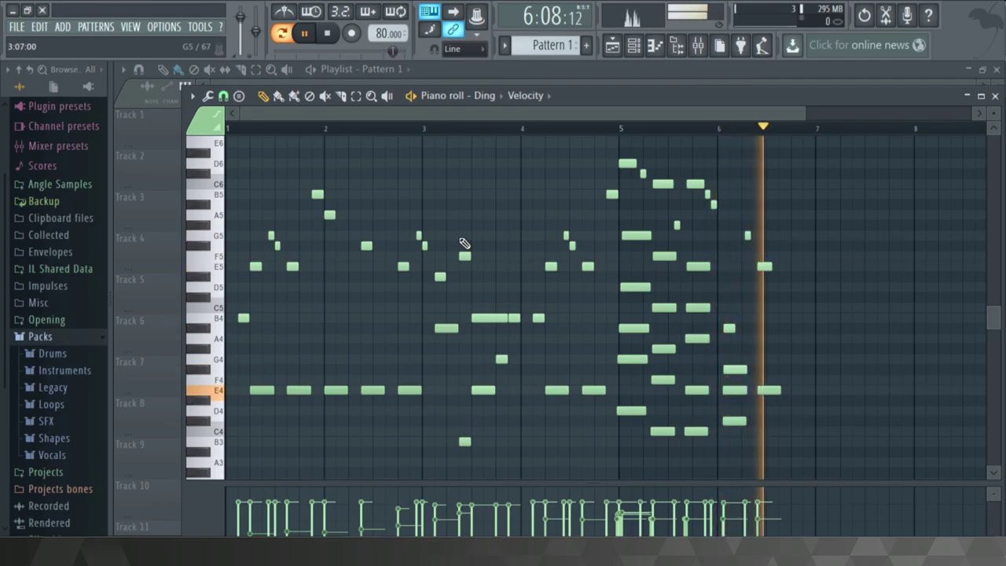
{"action": "key", "text": "space"}
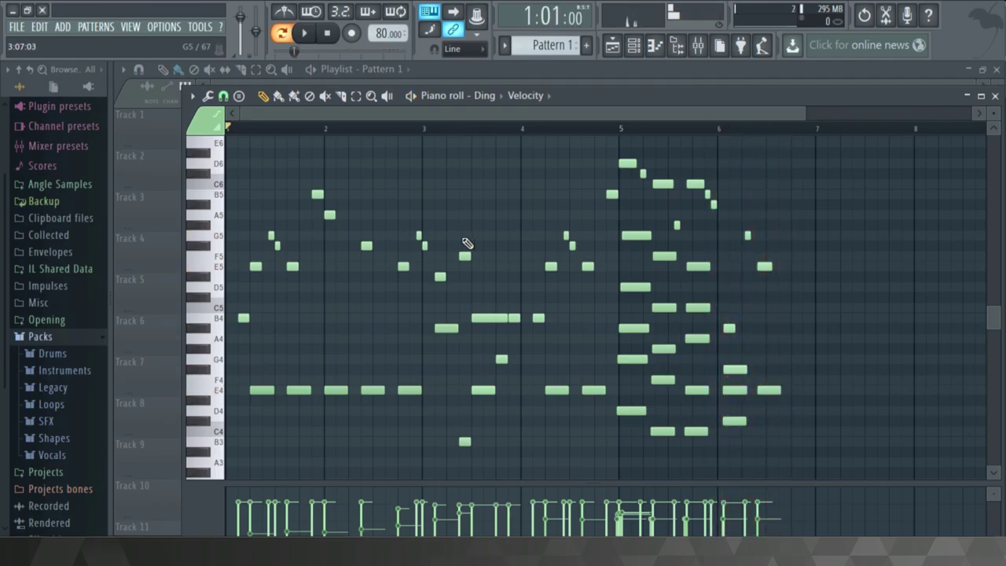
Lower the band 7 low-pass filter of Insert 1's parametric EQ to about 1802 Hz.
{"action": "left_click", "coordinate": [712, 47]}
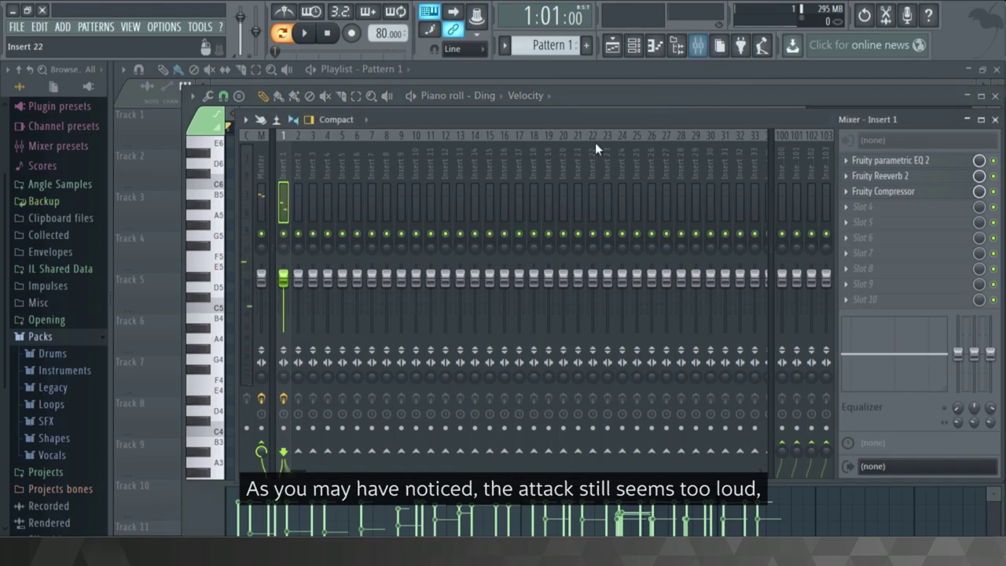
{"action": "left_click", "coordinate": [869, 164]}
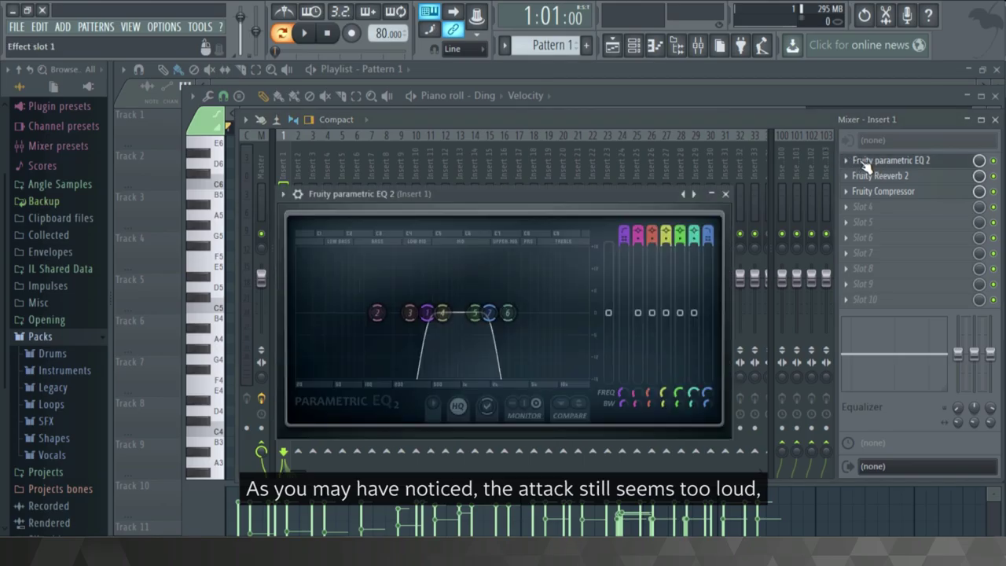
{"action": "left_click_drag", "start_coordinate": [494, 314], "coordinate": [492, 315]}
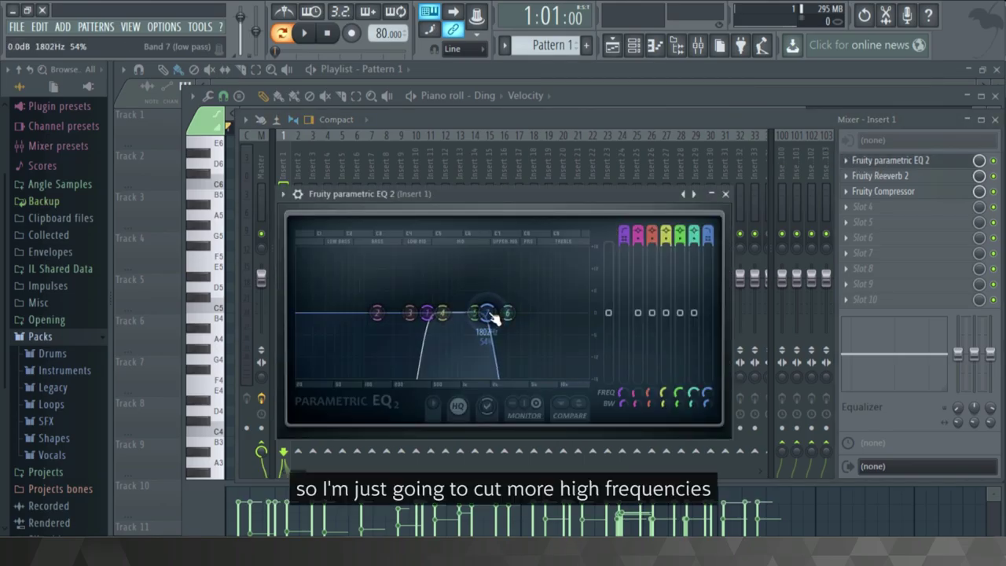
{"action": "left_click", "coordinate": [725, 194]}
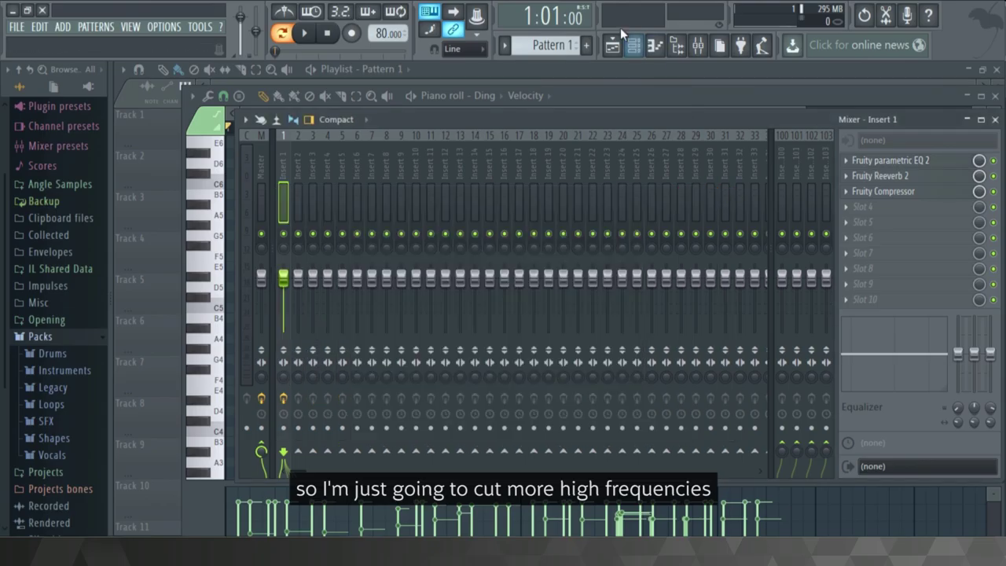
Increase the attack time of the Ding channel's volume envelope and listen to the pattern.
{"action": "left_click", "coordinate": [634, 47]}
{"action": "left_click", "coordinate": [395, 177]}
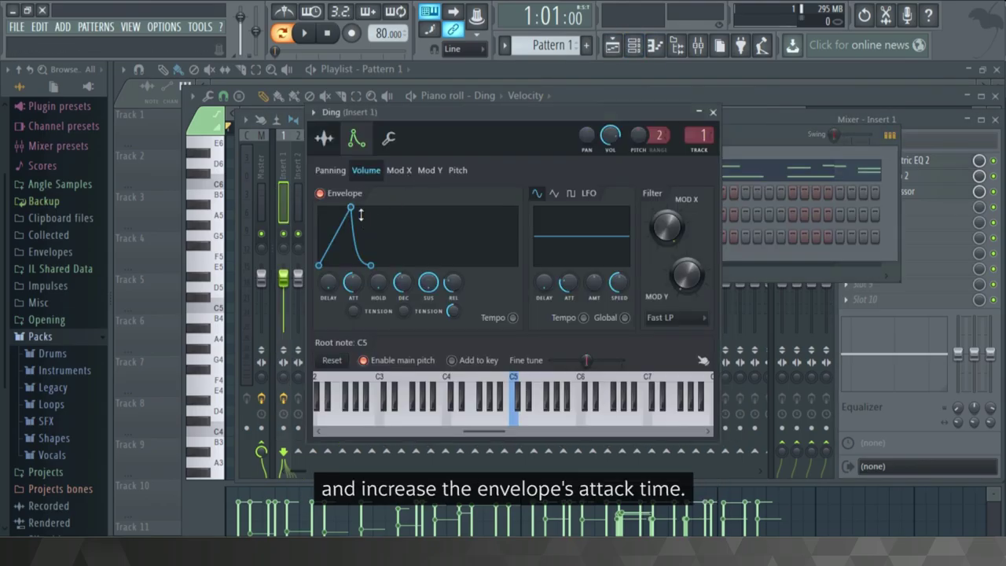
{"action": "left_click_drag", "start_coordinate": [357, 289], "coordinate": [359, 272]}
{"action": "left_click", "coordinate": [713, 112]}
{"action": "left_click", "coordinate": [313, 39]}
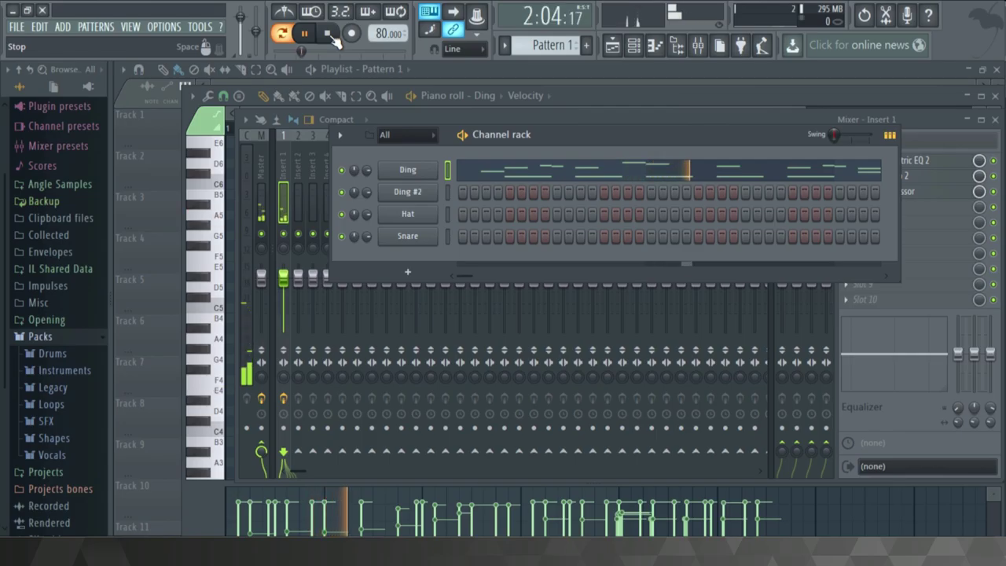
{"action": "left_click", "coordinate": [329, 35]}
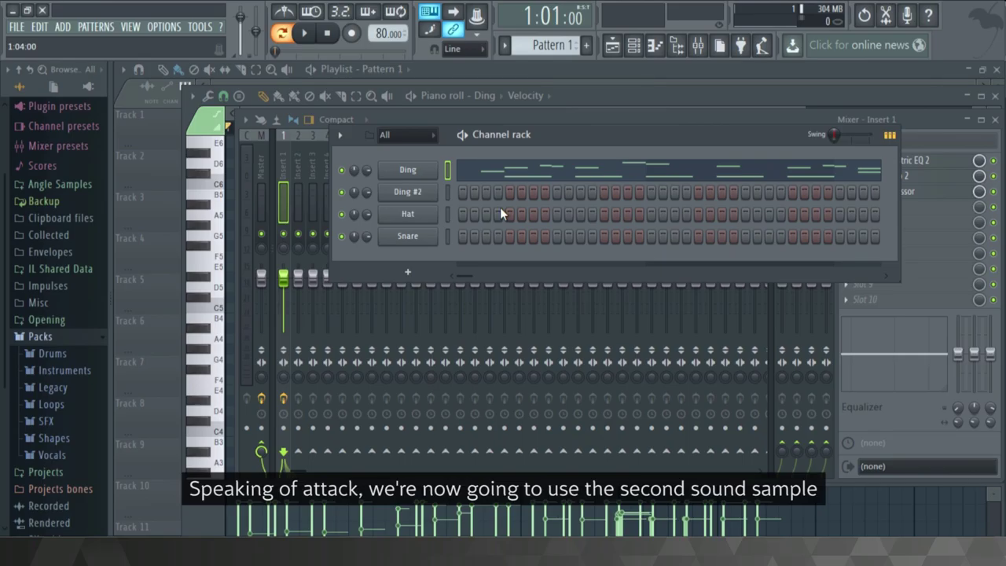
Examine the unmodified sample waveform of the Ding #2 channel and the notes in the Ding piano roll.
{"action": "left_click", "coordinate": [433, 197]}
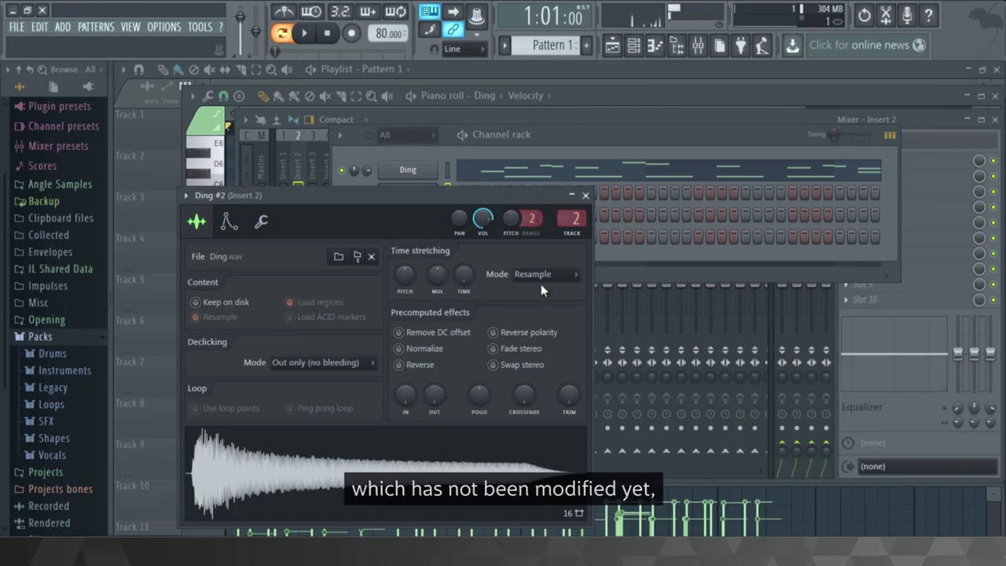
{"action": "left_click", "coordinate": [586, 196]}
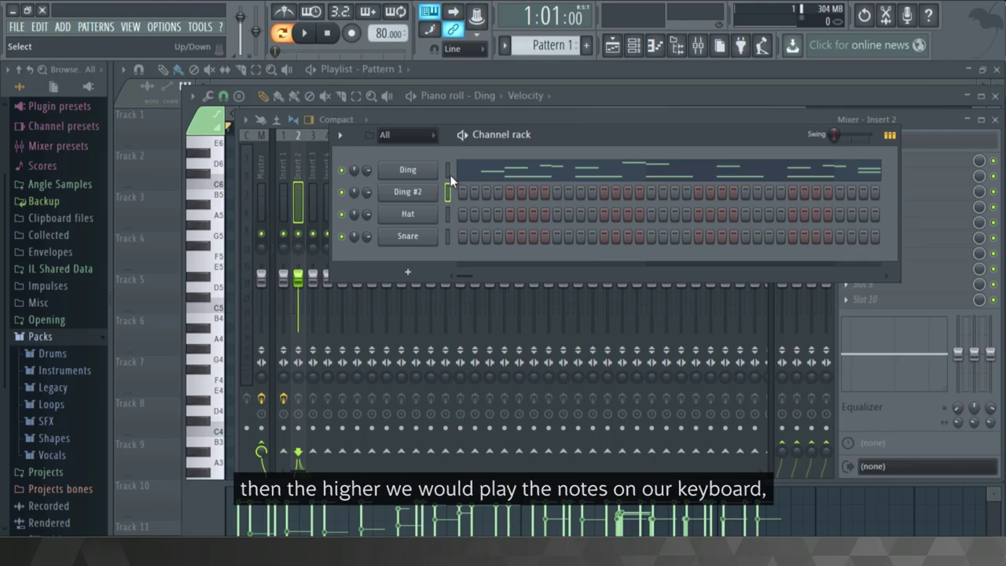
{"action": "left_click", "coordinate": [616, 96]}
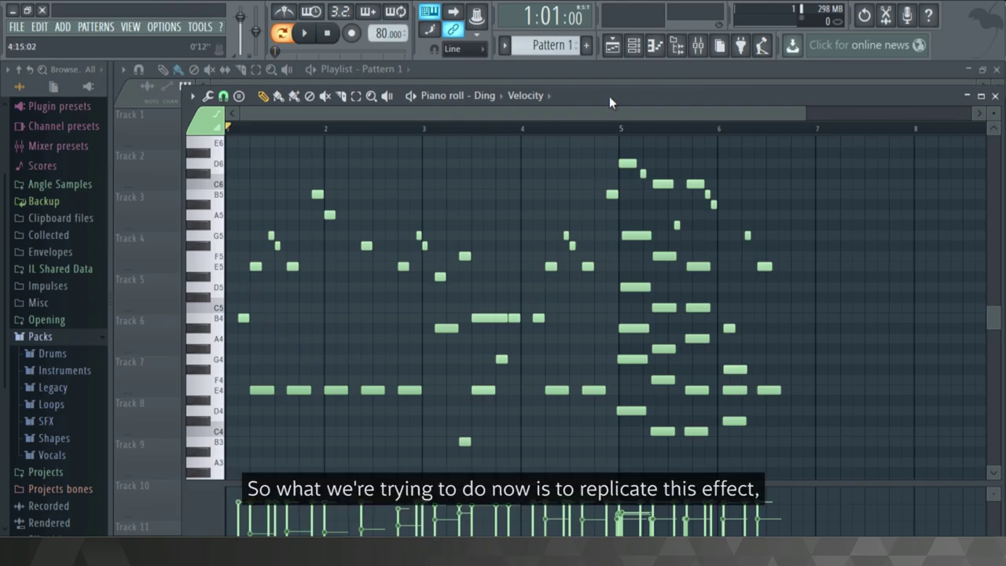
{"action": "left_click", "coordinate": [634, 45]}
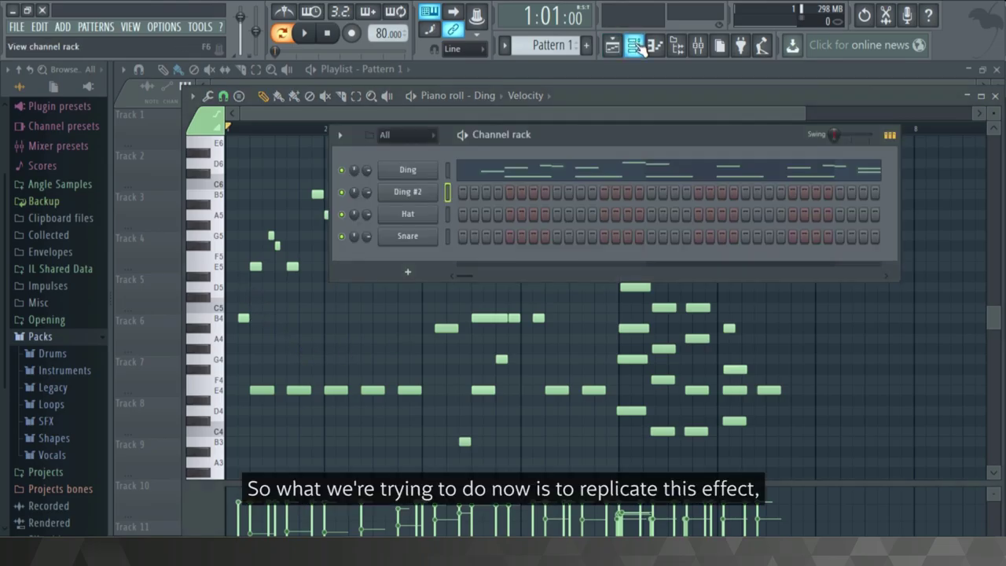
{"action": "left_click", "coordinate": [435, 201]}
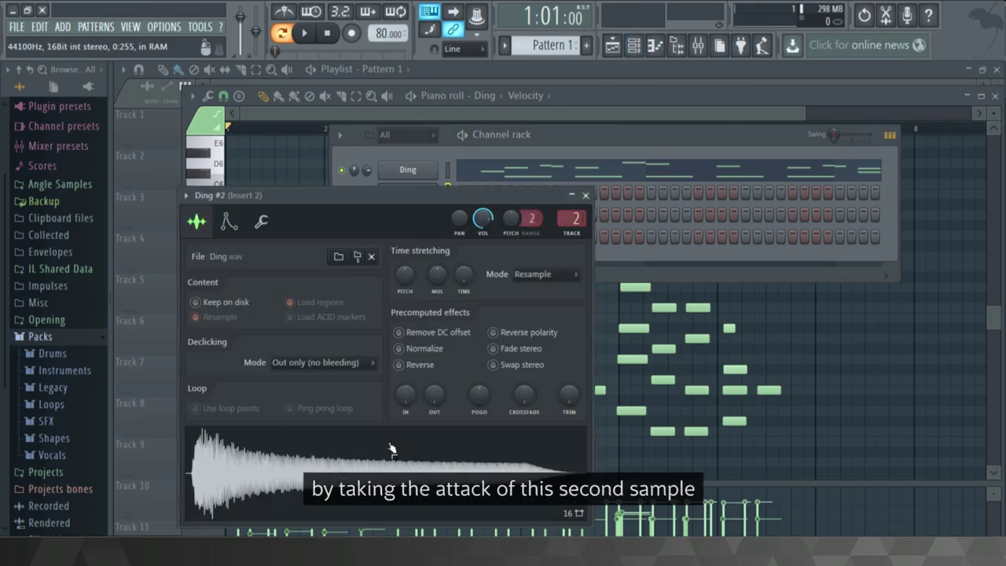
{"action": "left_click", "coordinate": [585, 195]}
Enable the volume envelope on the Ding #2 channel and reduce its attack and hold times to zero.
{"action": "left_click", "coordinate": [580, 113]}
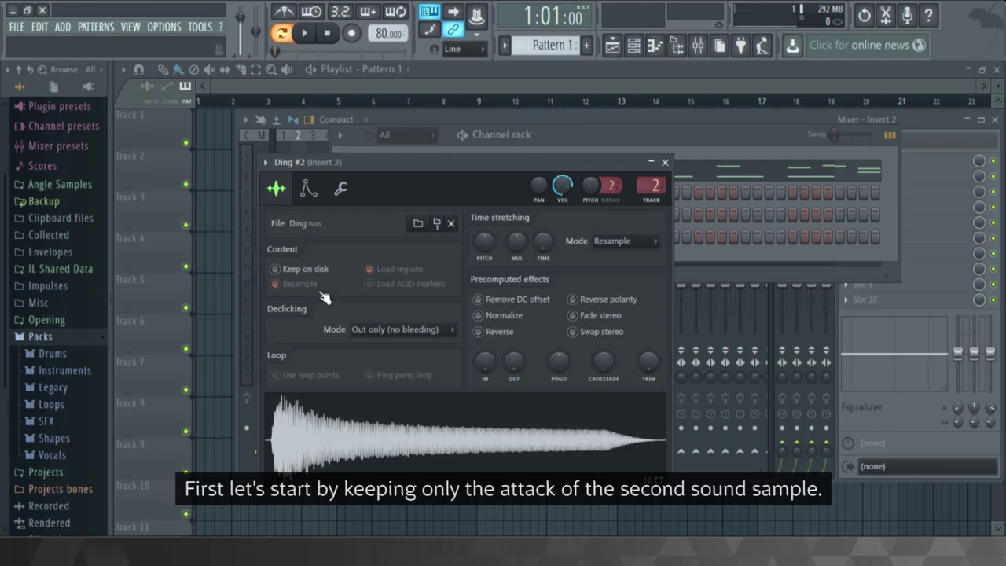
{"action": "left_click", "coordinate": [308, 193]}
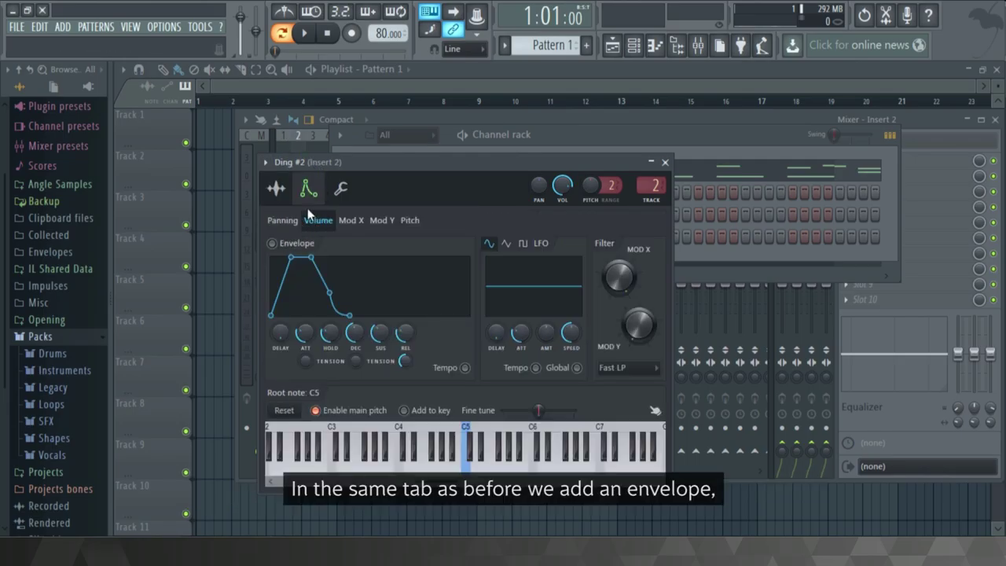
{"action": "left_click", "coordinate": [297, 243]}
{"action": "left_click_drag", "start_coordinate": [306, 332], "coordinate": [323, 406]}
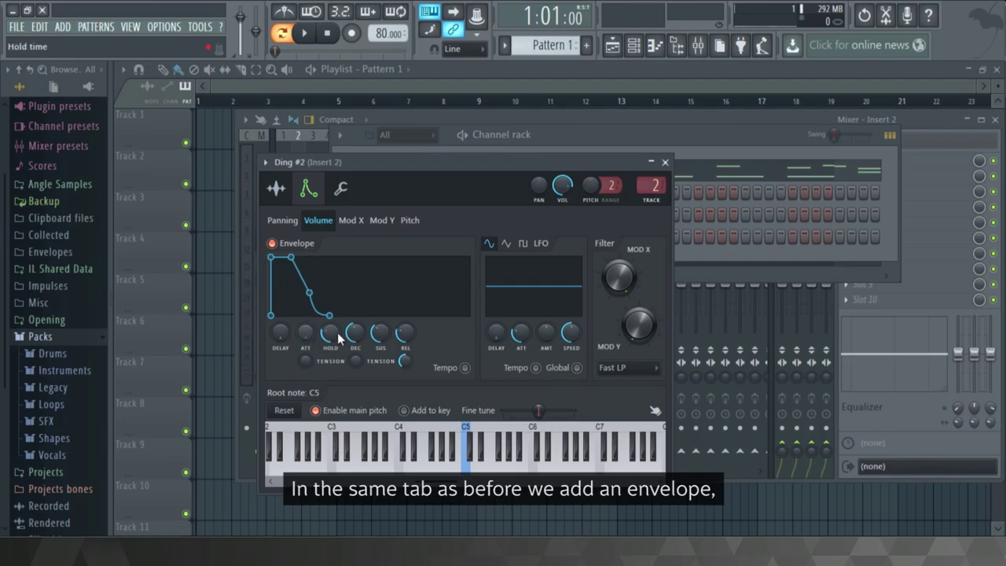
{"action": "left_click_drag", "start_coordinate": [331, 333], "coordinate": [380, 436]}
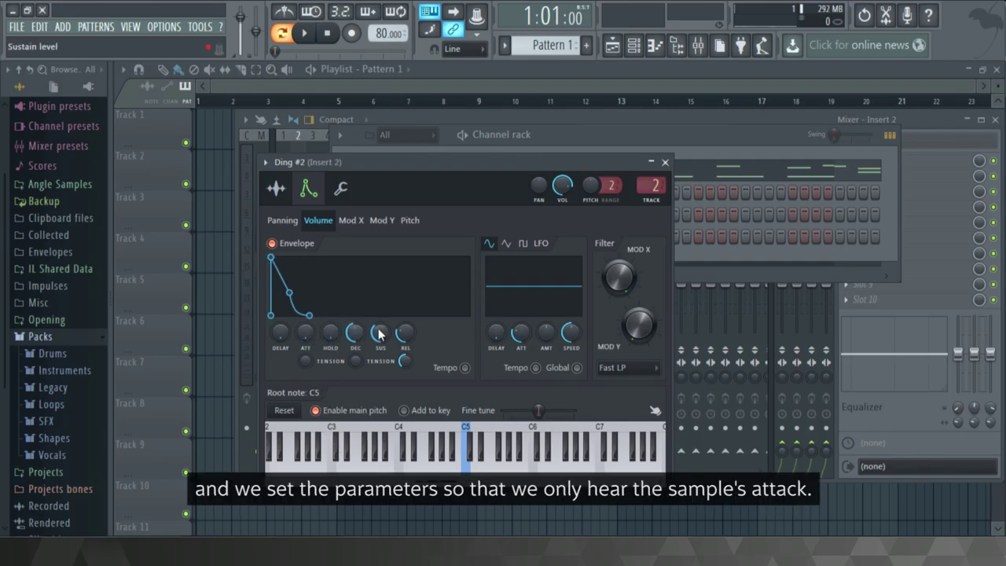
Lower Ding #2's envelope sustain to zero, shorten its decay, and audition the C5 note.
{"action": "mouse_move", "coordinate": [361, 342]}
{"action": "left_mouse_down"}
{"action": "mouse_move", "coordinate": [360, 374]}
{"action": "mouse_move", "coordinate": [357, 345]}
{"action": "left_mouse_up"}
{"action": "key", "text": "q"}
{"action": "key", "text": "q"}
{"action": "key", "text": "q"}
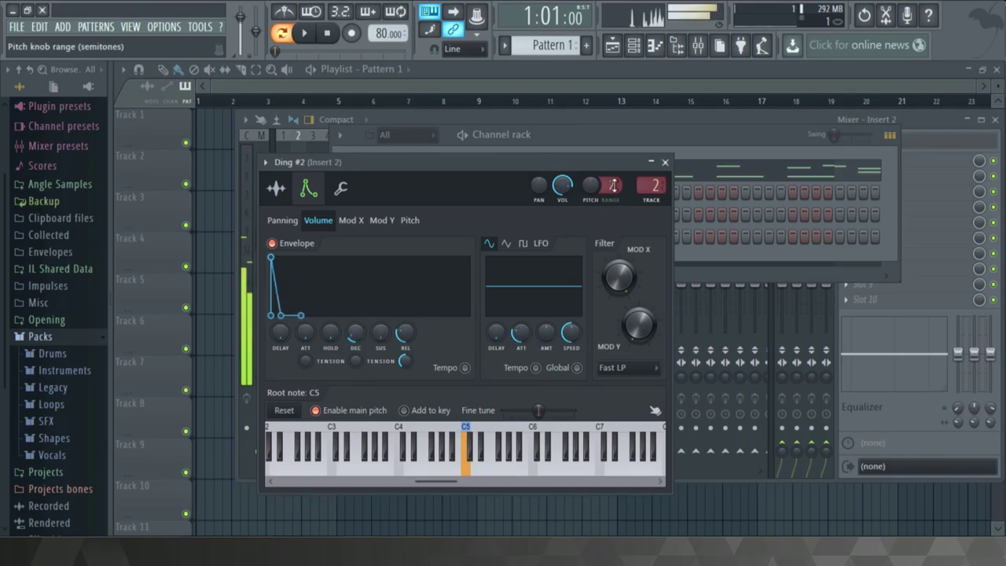
{"action": "left_click", "coordinate": [665, 162]}
Link Ding #2 to mixer track 2 and add Fruity Reeverb 2 there with a raised wet level and slightly lower dry level.
{"action": "left_click", "coordinate": [294, 156]}
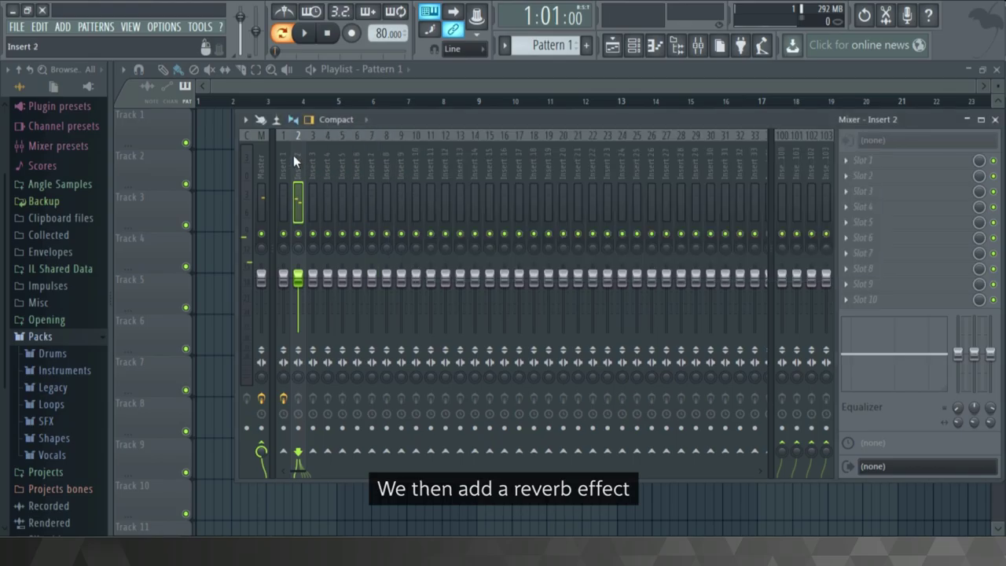
{"action": "key", "text": "ctrl+l"}
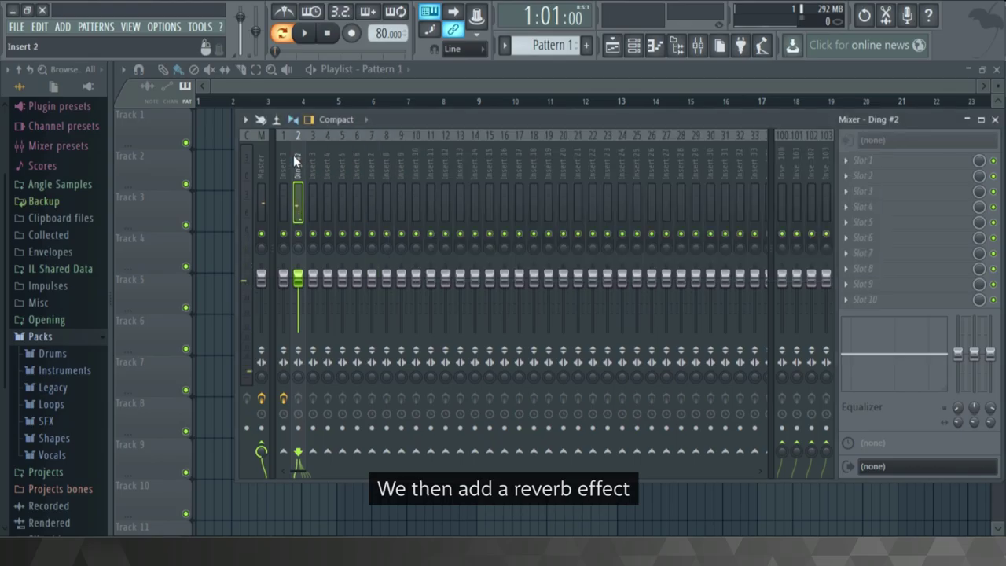
{"action": "left_click", "coordinate": [854, 161]}
{"action": "left_click", "coordinate": [826, 238]}
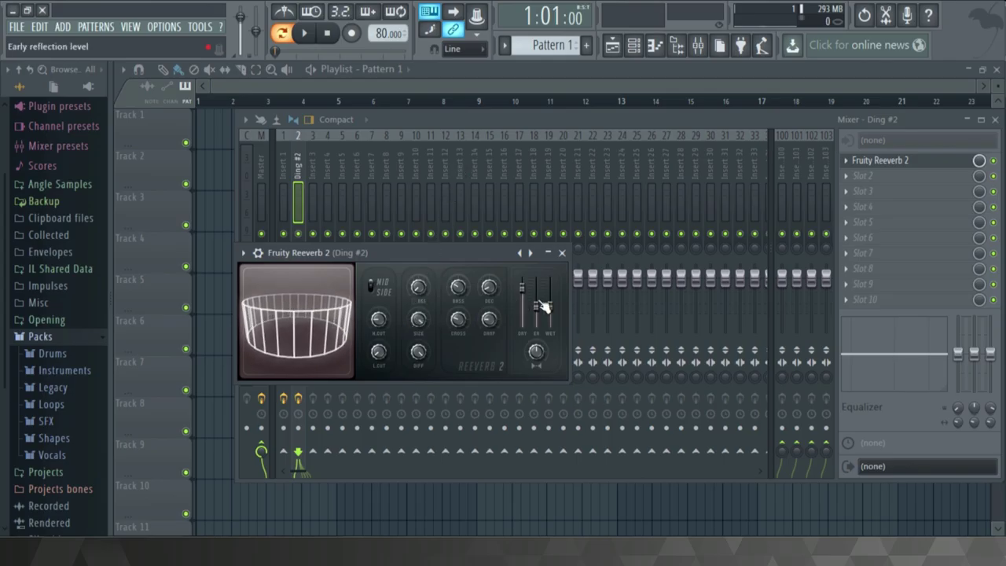
{"action": "left_click_drag", "start_coordinate": [552, 307], "coordinate": [525, 295]}
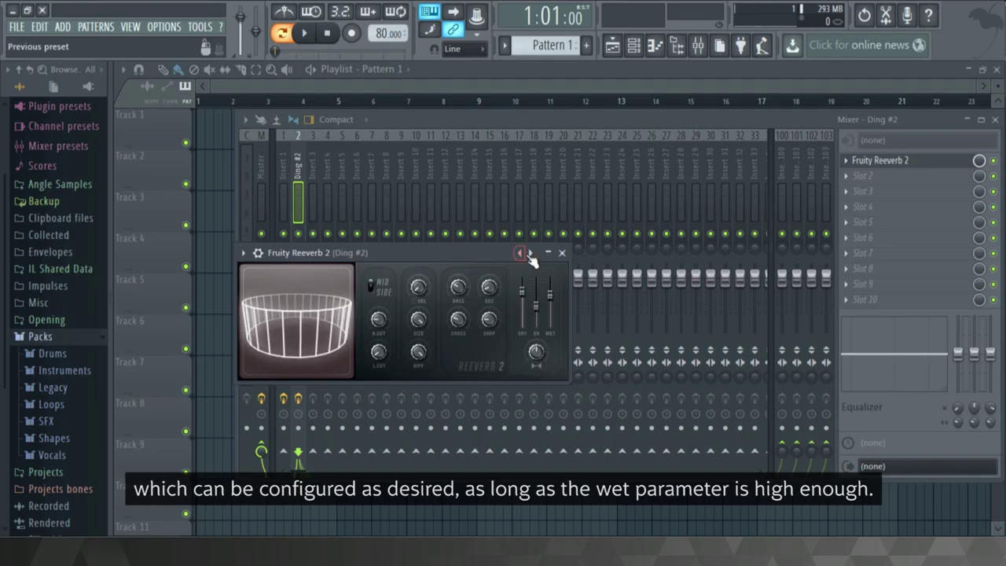
{"action": "left_click", "coordinate": [562, 253]}
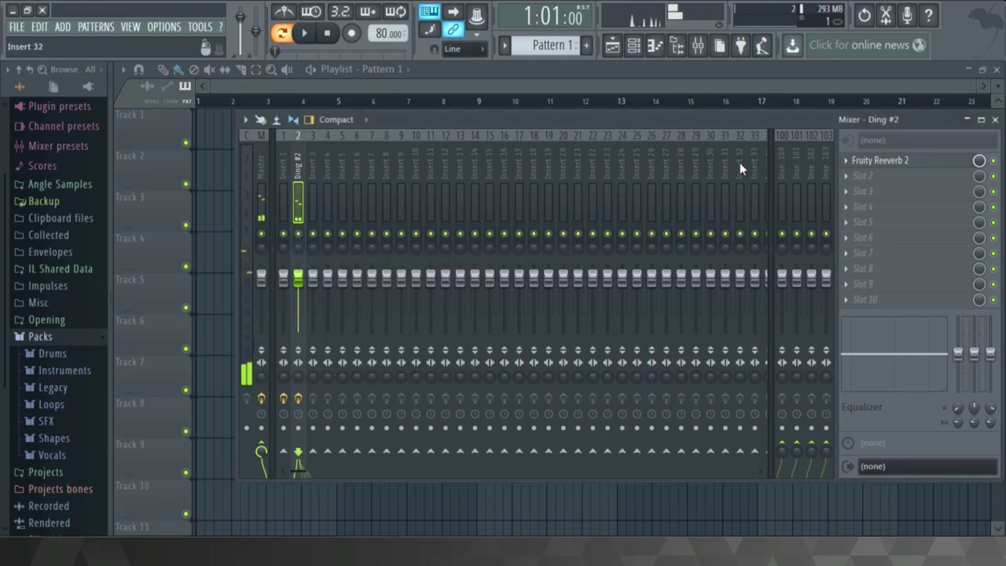
Add Fruity Parametric EQ 2 to slot 2 of the Ding #2 mixer track and make band 7 a low-pass filter.
{"action": "left_click", "coordinate": [849, 177]}
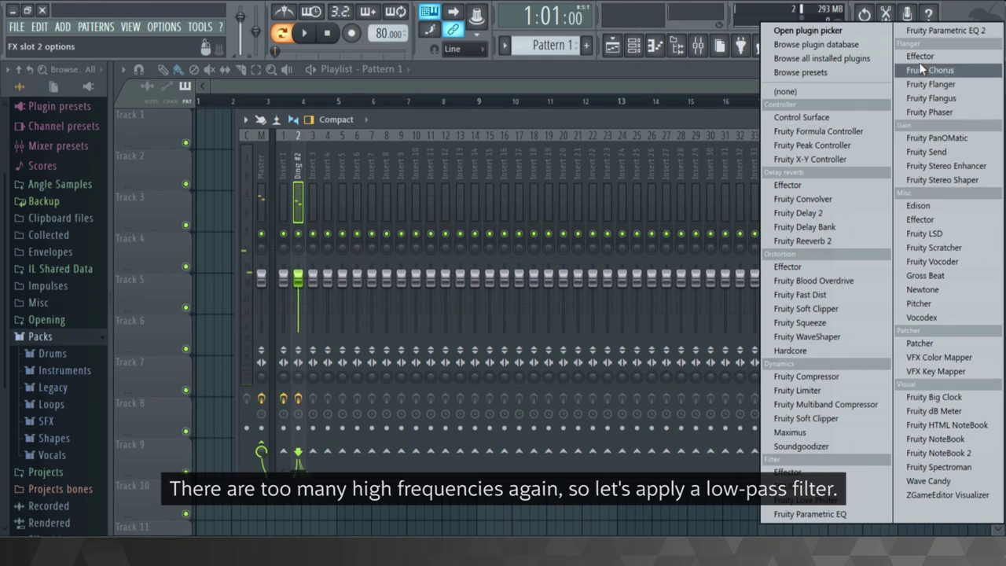
{"action": "left_click", "coordinate": [928, 35]}
{"action": "right_click", "coordinate": [524, 402]}
{"action": "mouse_move", "coordinate": [541, 431]}
{"action": "left_click", "coordinate": [574, 430]}
Set the band 7 low-pass filter's order to Steep 8 and its cutoff to about 5.8 kHz.
{"action": "left_click_drag", "start_coordinate": [519, 395], "coordinate": [494, 396]}
{"action": "right_click", "coordinate": [499, 396]}
{"action": "mouse_move", "coordinate": [517, 444]}
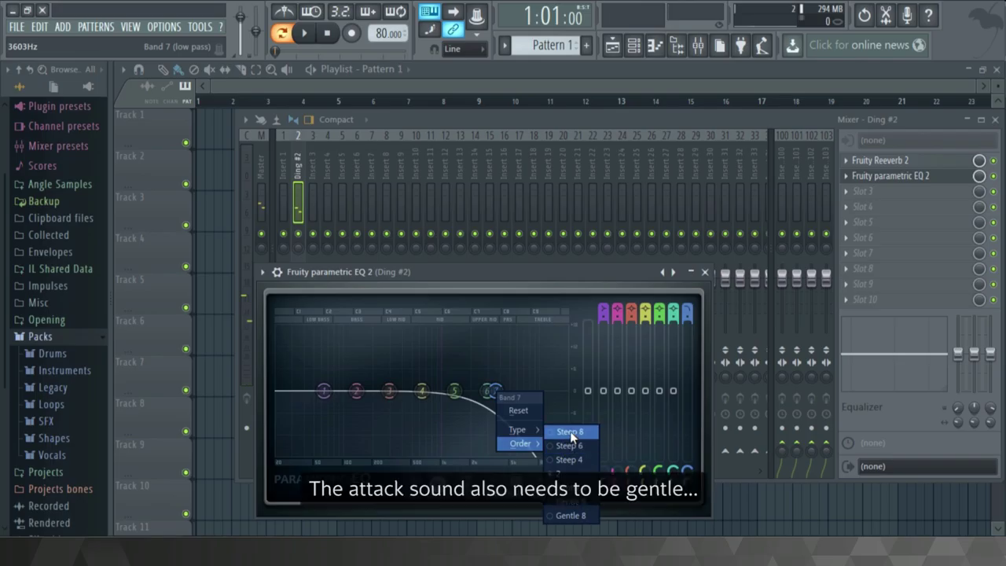
{"action": "left_click", "coordinate": [570, 432]}
{"action": "left_click_drag", "start_coordinate": [506, 399], "coordinate": [530, 400]}
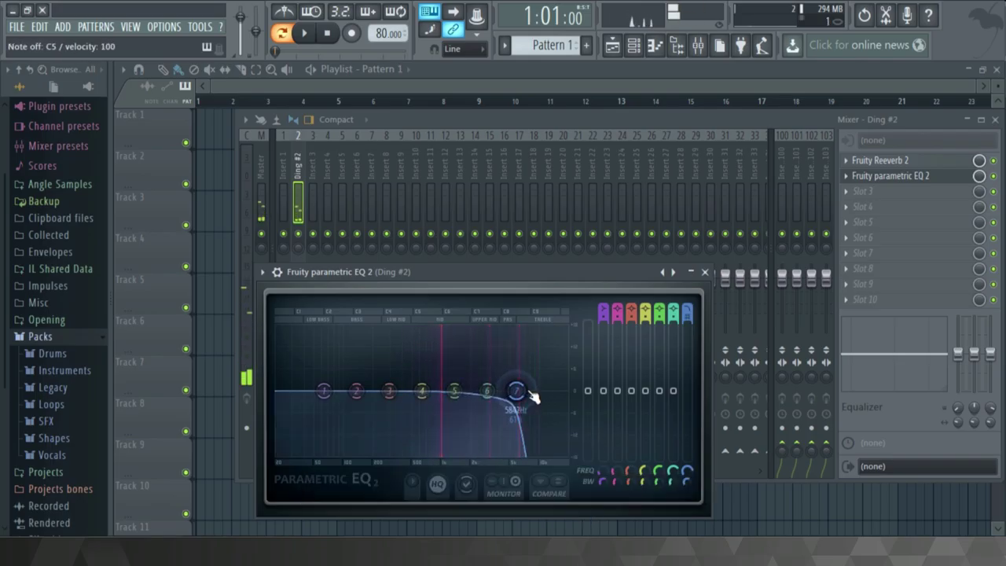
Reduce the band 7 low-pass filter's bandwidth slightly in Ding #2's Parametric EQ 2 and close the plugin.
{"action": "mouse_move", "coordinate": [686, 481]}
{"action": "left_mouse_down"}
{"action": "mouse_move", "coordinate": [685, 494]}
{"action": "mouse_move", "coordinate": [686, 483]}
{"action": "left_mouse_up"}
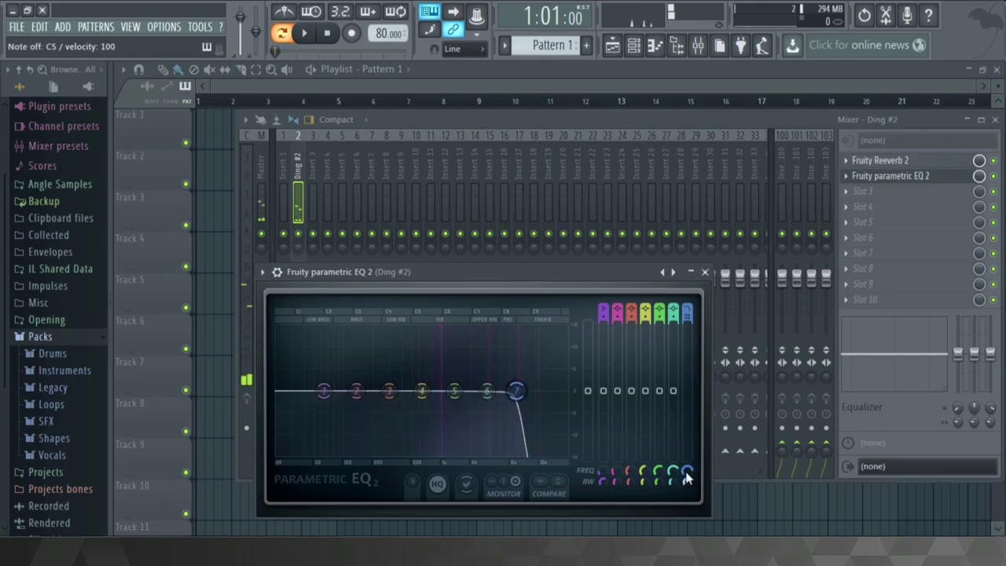
{"action": "left_click", "coordinate": [705, 273]}
Copy the notes of the Ding channel into the Ding #2 channel and play the pattern with both sounds.
{"action": "left_click", "coordinate": [633, 44]}
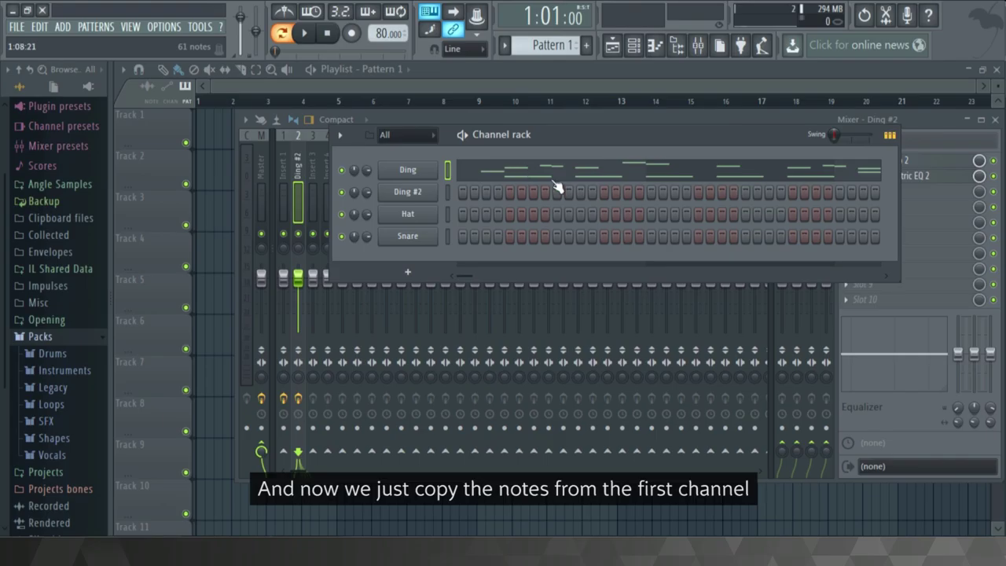
{"action": "left_click", "coordinate": [449, 191]}
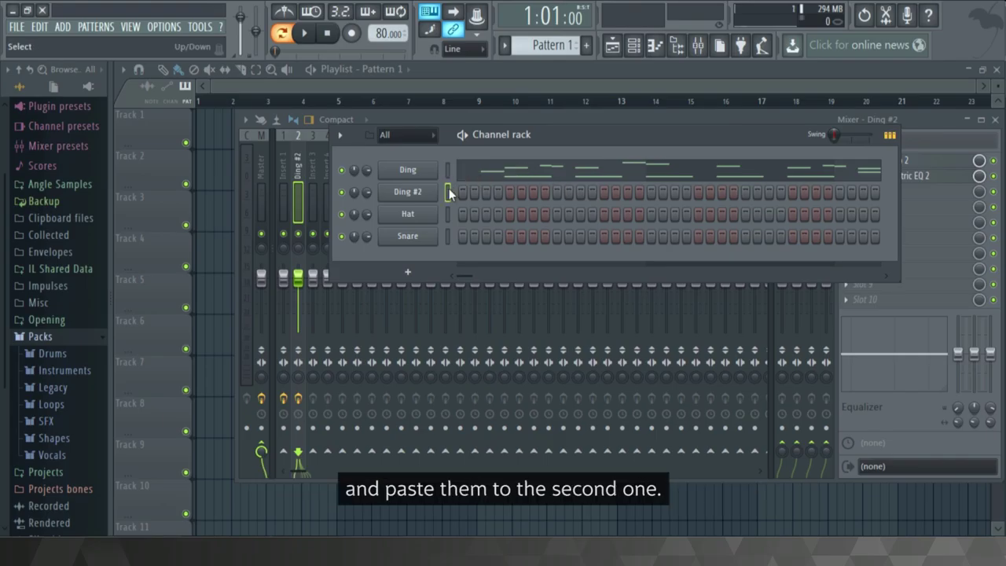
{"action": "key", "text": "ctrl+v"}
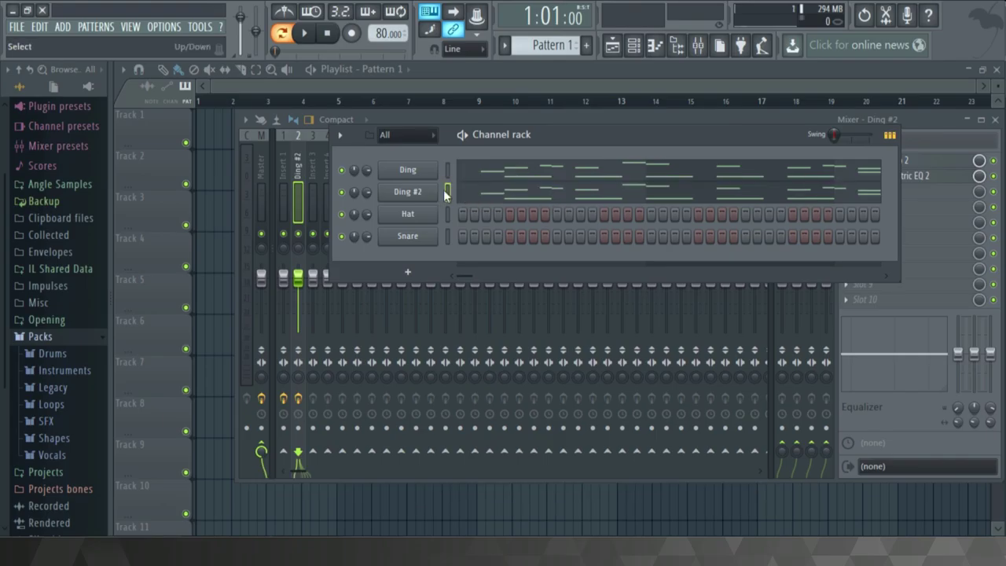
{"action": "left_click", "coordinate": [307, 34]}
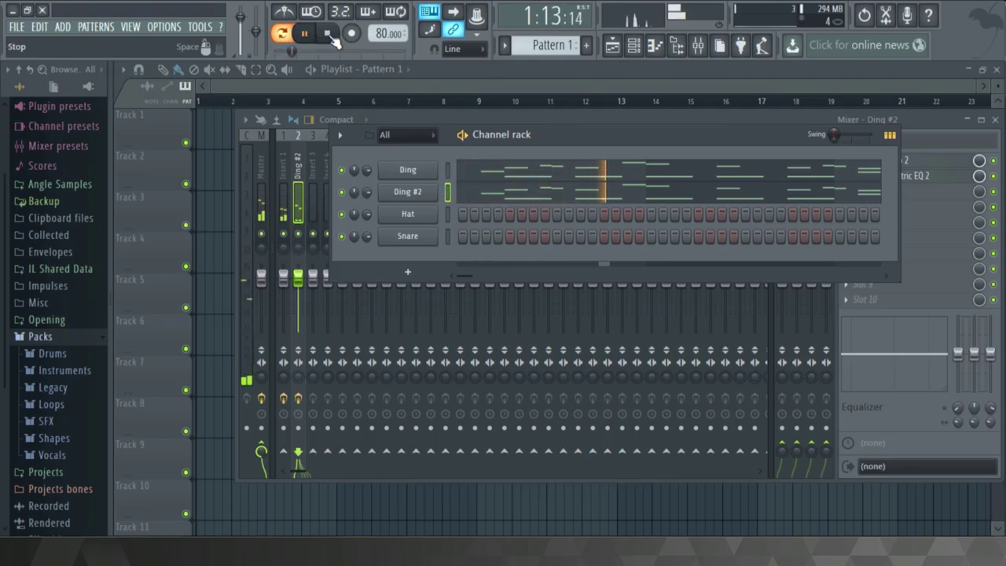
{"action": "left_click", "coordinate": [331, 36]}
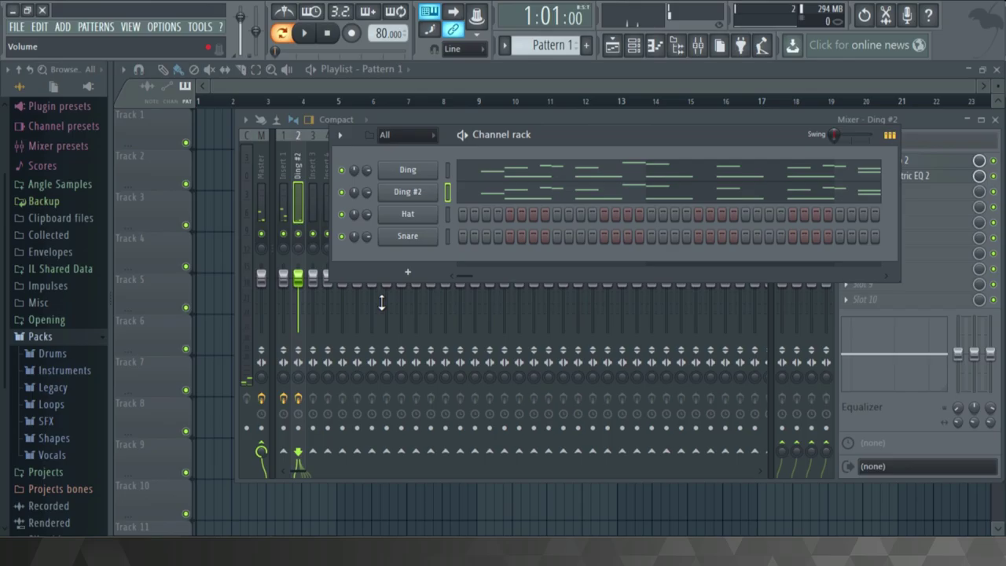
Lower the band 7 low-pass cutoff in Ding #2's EQ to band 6's frequency and audition the pattern.
{"action": "left_click", "coordinate": [942, 180]}
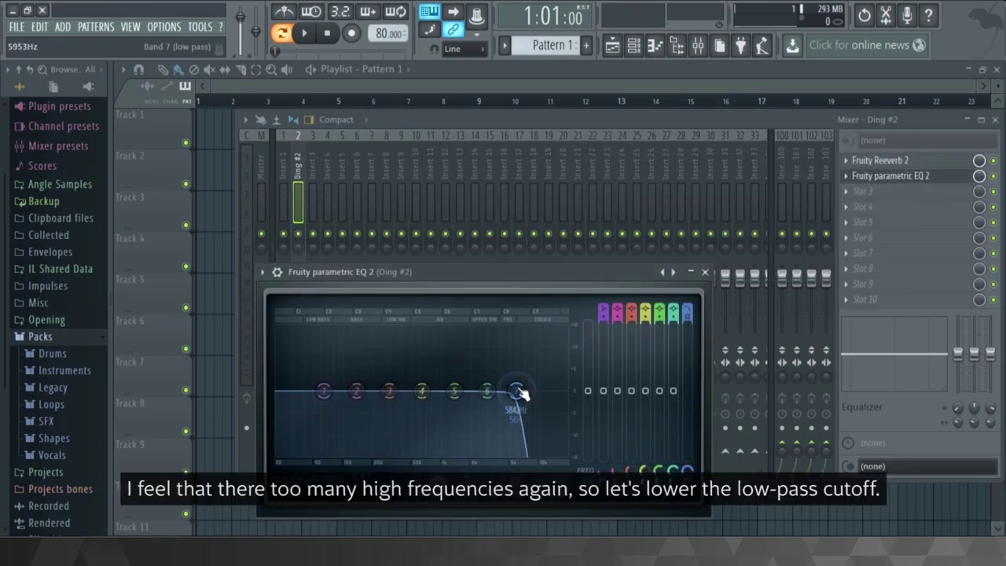
{"action": "left_click_drag", "start_coordinate": [517, 393], "coordinate": [486, 393]}
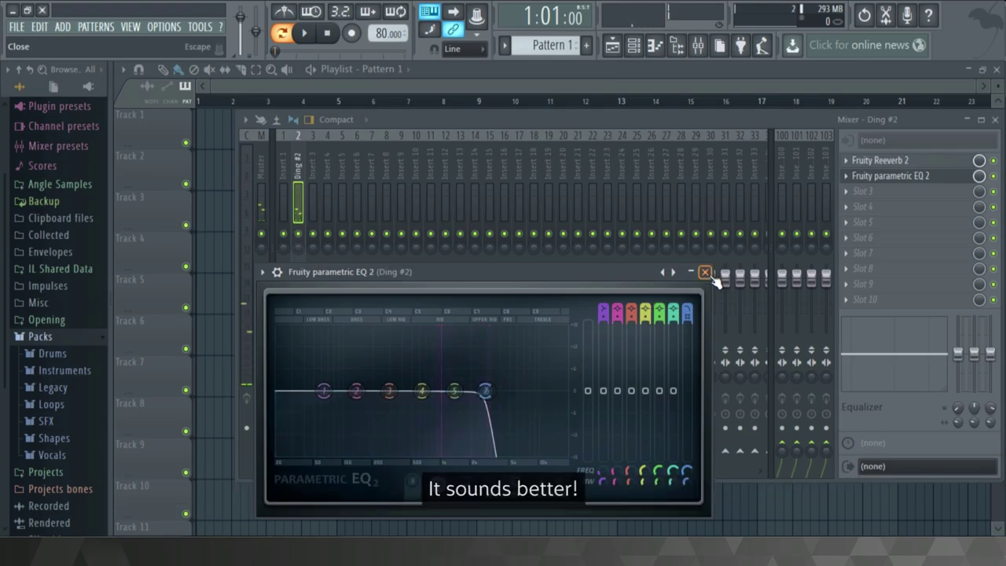
{"action": "left_click", "coordinate": [705, 272]}
{"action": "key", "text": "space"}
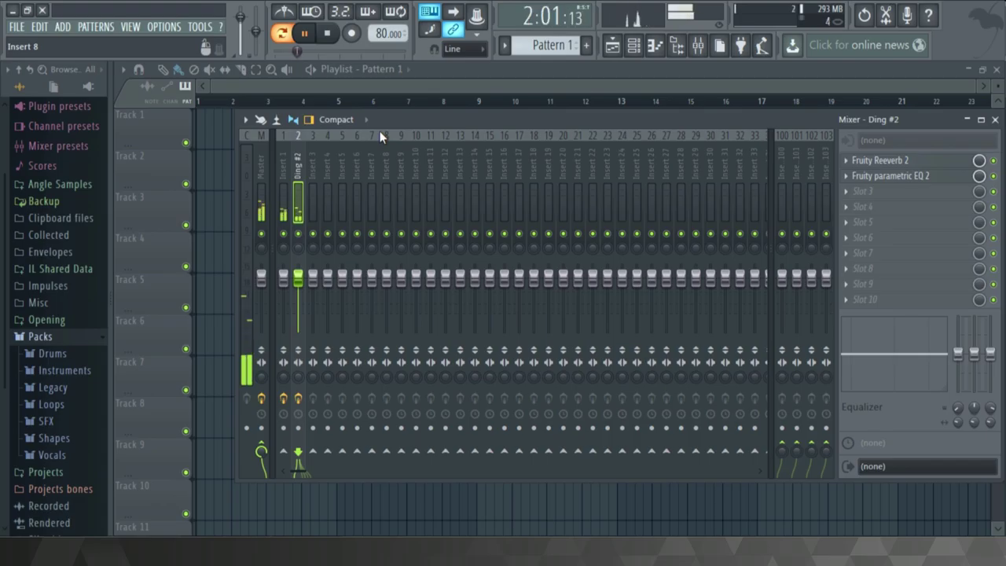
{"action": "key", "text": "space"}
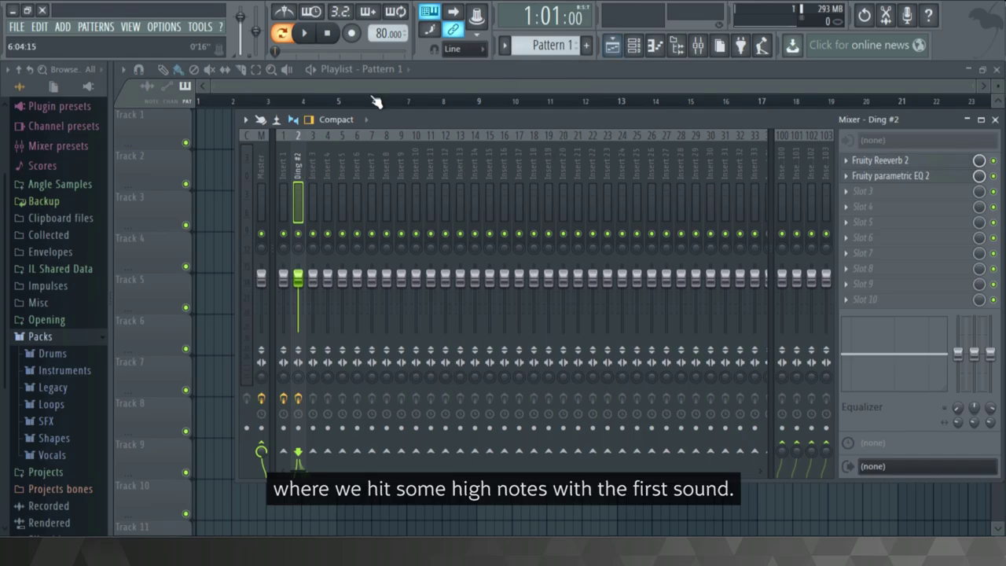
Place Pattern 1 at bar 1 on Track 1 of the playlist.
{"action": "left_click", "coordinate": [226, 131]}
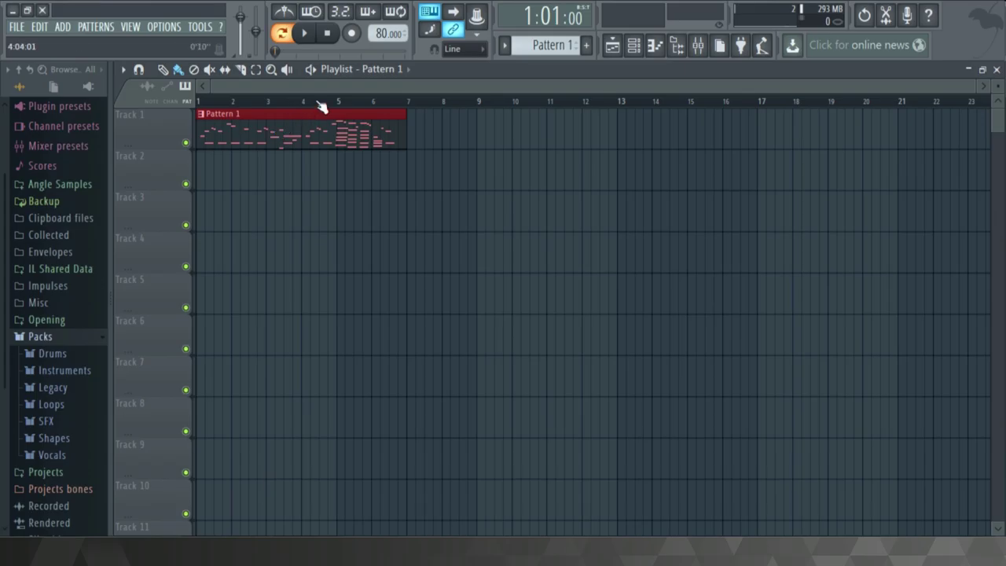
{"action": "left_click_drag", "start_coordinate": [971, 84], "coordinate": [478, 85]}
{"action": "left_click_drag", "start_coordinate": [999, 88], "coordinate": [999, 54]}
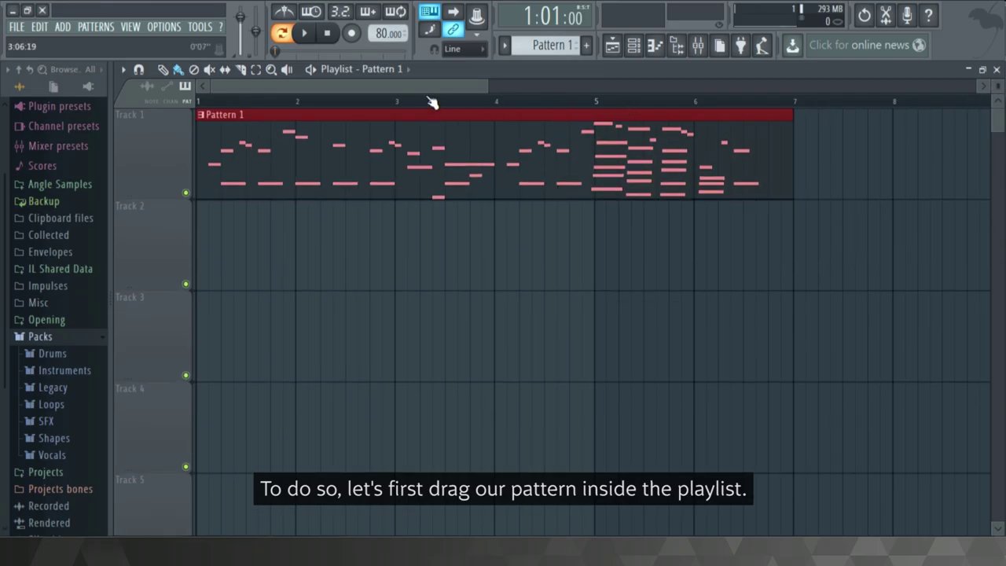
{"action": "left_click_drag", "start_coordinate": [419, 84], "coordinate": [385, 84]}
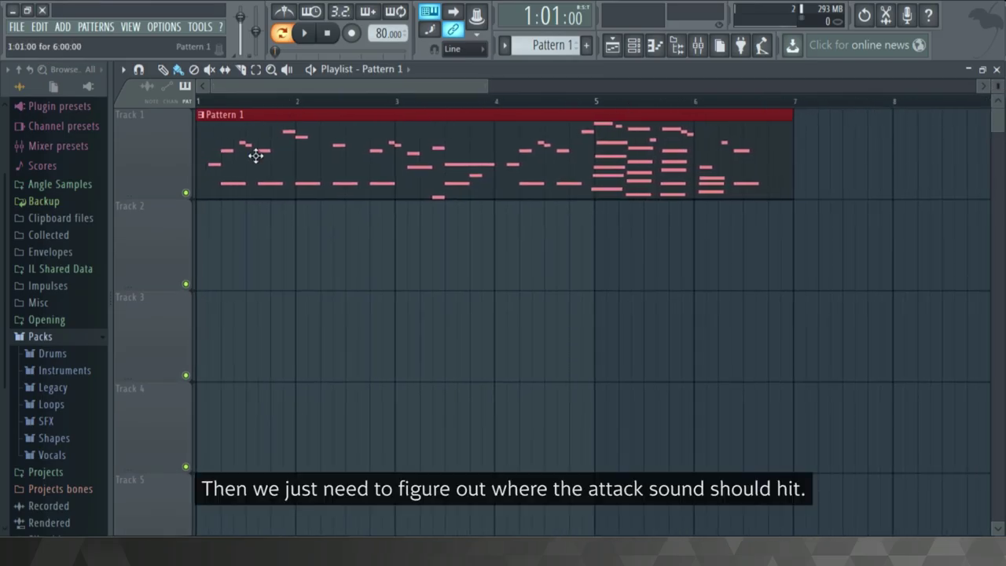
Create an automation clip for the Ding #2 channel volume and close the channel rack to reveal it.
{"action": "left_click", "coordinate": [634, 47]}
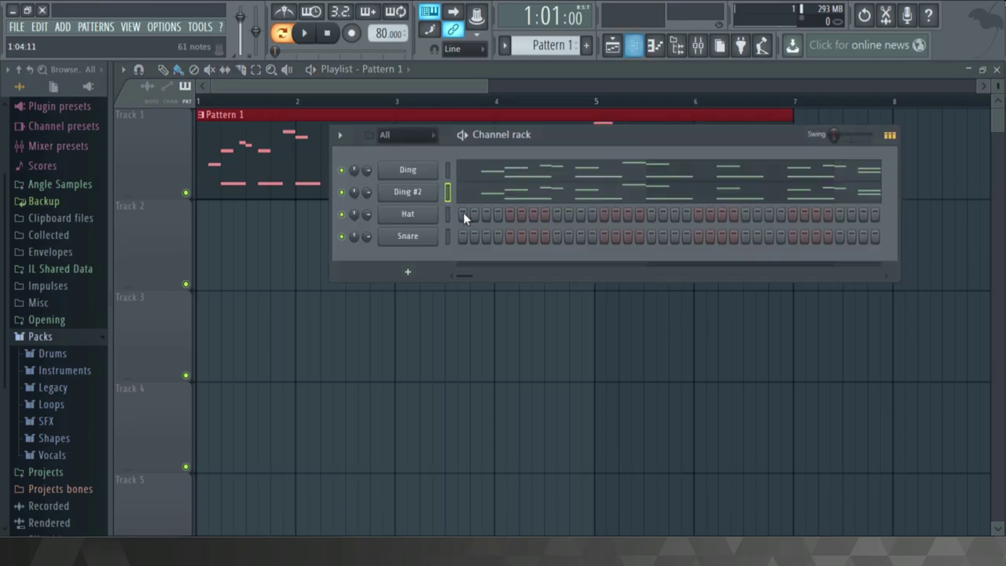
{"action": "right_click", "coordinate": [368, 193]}
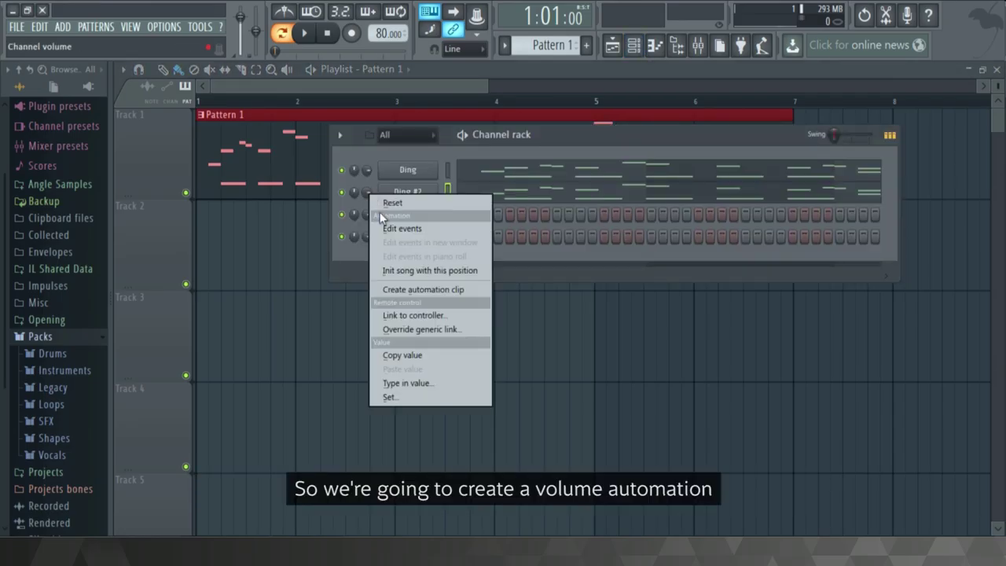
{"action": "left_click", "coordinate": [411, 290]}
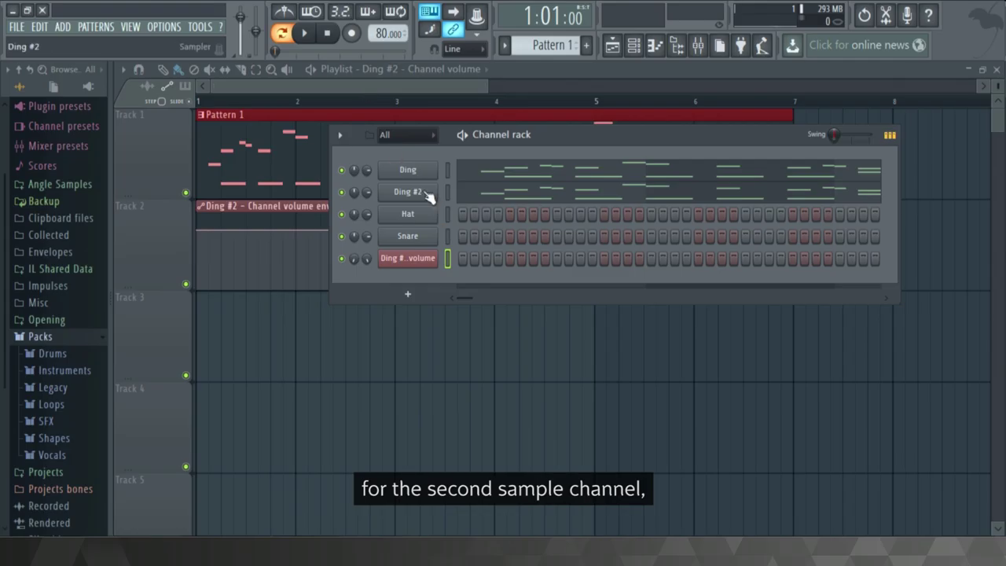
{"action": "left_click", "coordinate": [370, 96]}
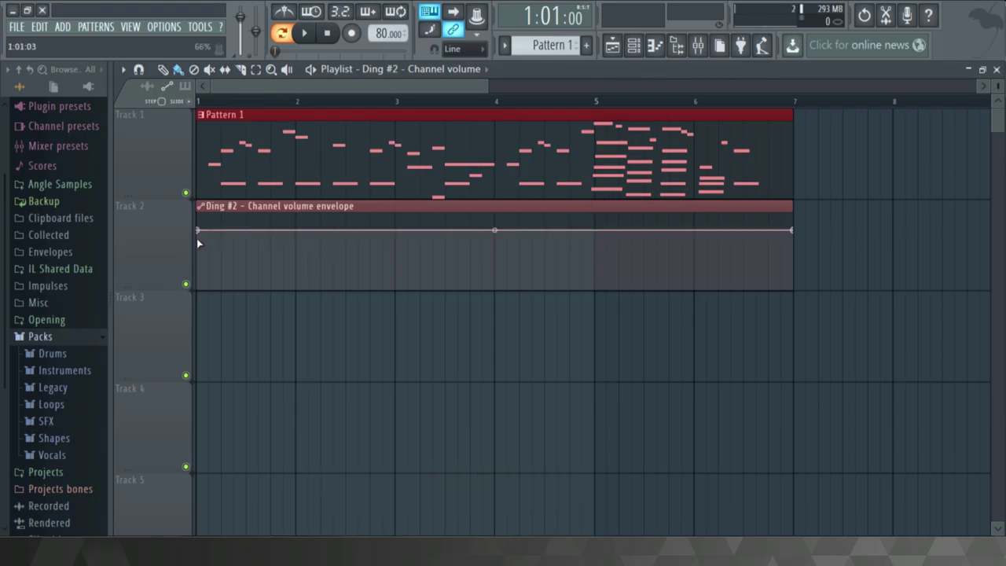
Lower the start of the Ding #2 volume envelope and add points forming a short peak just before bar 2.
{"action": "left_click_drag", "start_coordinate": [197, 230], "coordinate": [197, 266]}
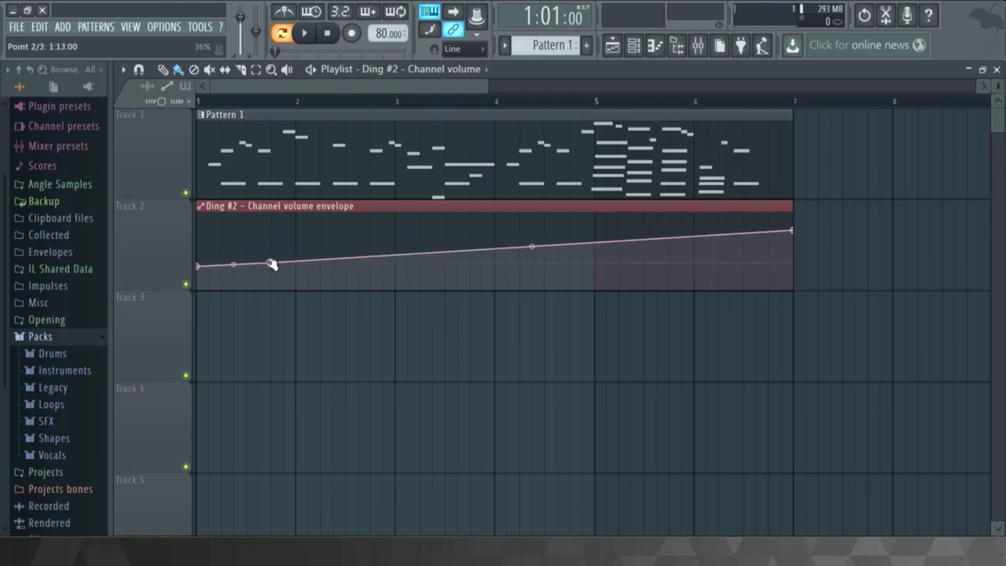
{"action": "right_click", "coordinate": [269, 267]}
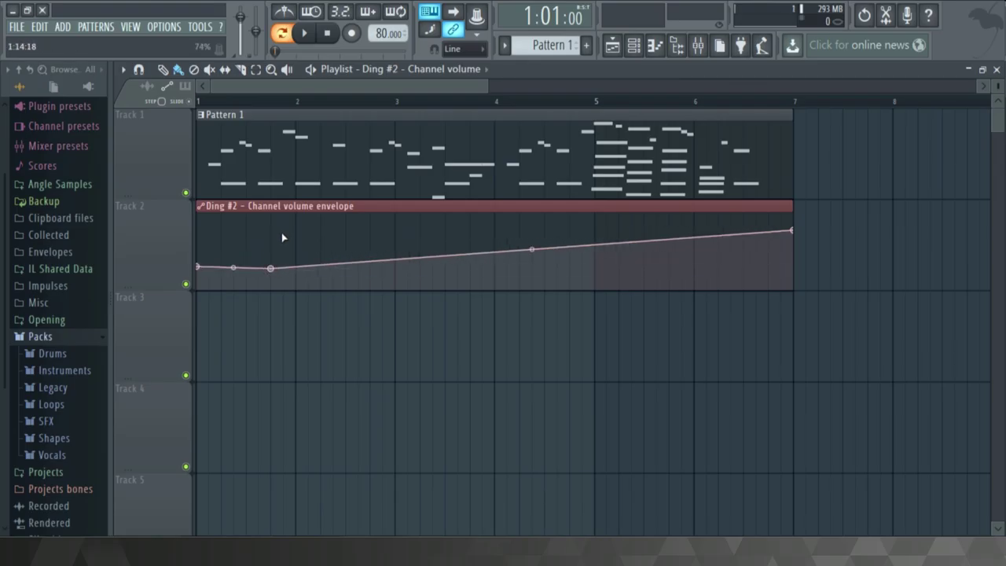
{"action": "right_click", "coordinate": [283, 235]}
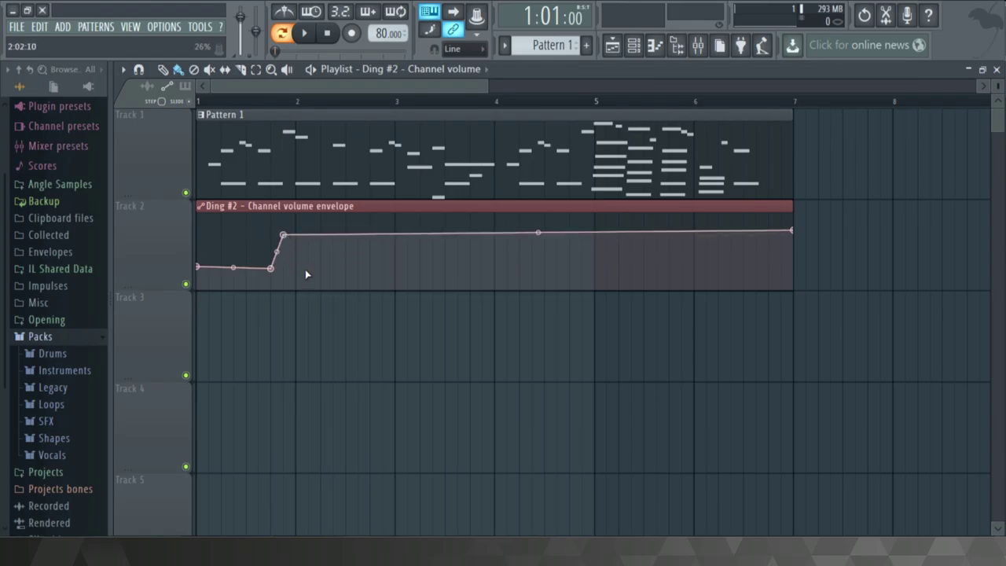
{"action": "right_click", "coordinate": [308, 268]}
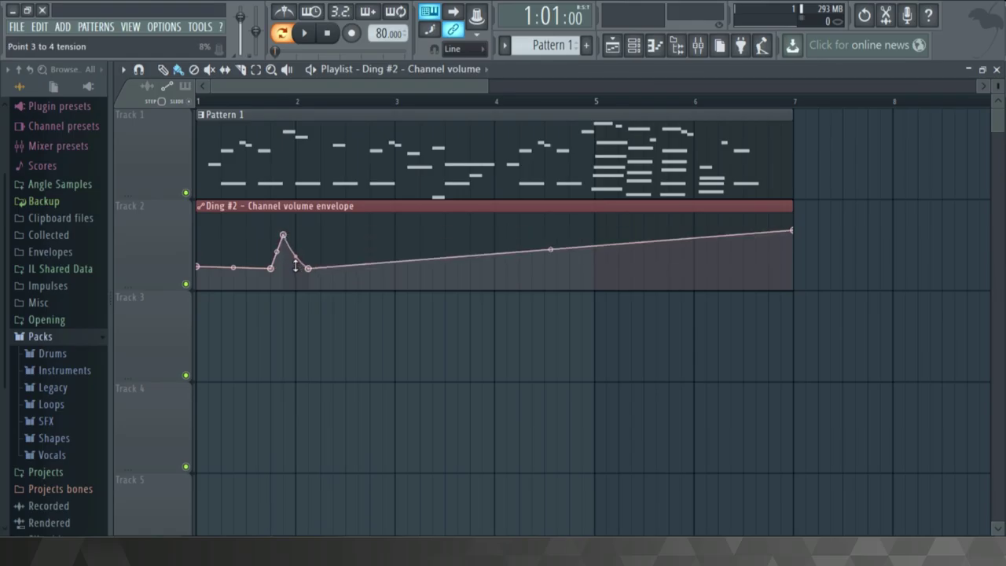
Add envelope points for a sudden rise and fall before bar 3 and a smaller peak midway through bar 4.
{"action": "right_click", "coordinate": [371, 269]}
{"action": "right_click", "coordinate": [370, 237]}
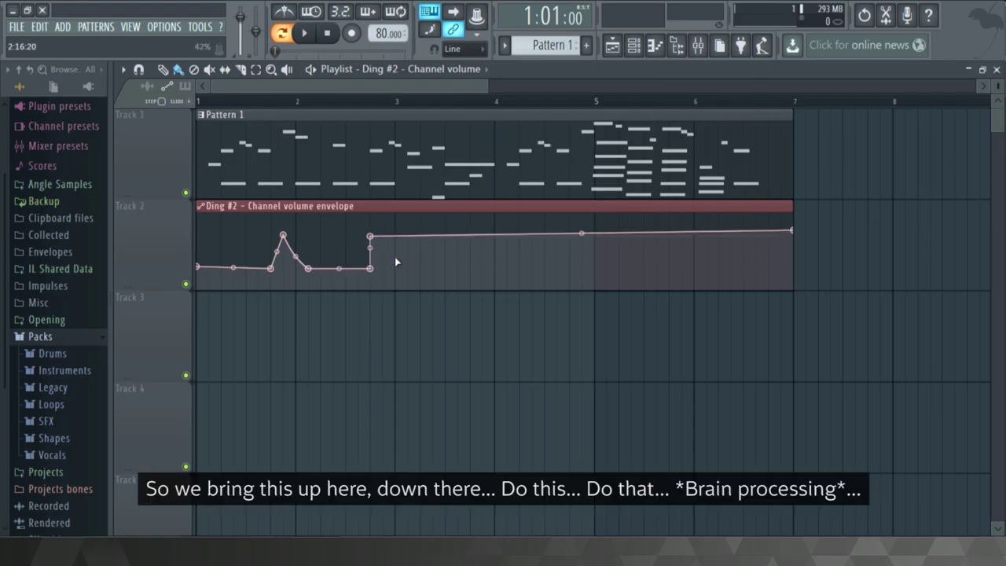
{"action": "right_click", "coordinate": [419, 268]}
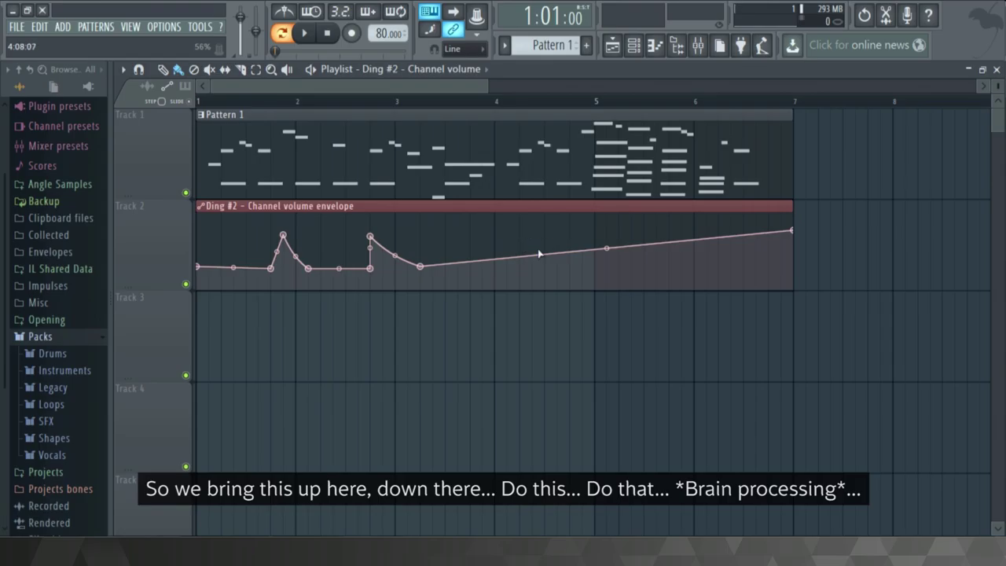
{"action": "right_click", "coordinate": [520, 270]}
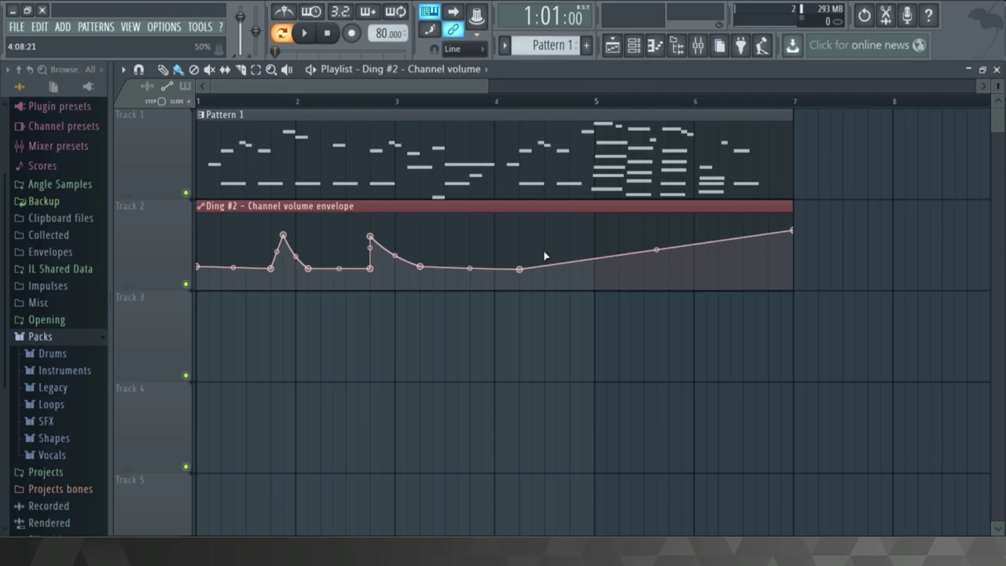
{"action": "right_click", "coordinate": [545, 253]}
{"action": "right_click", "coordinate": [596, 270]}
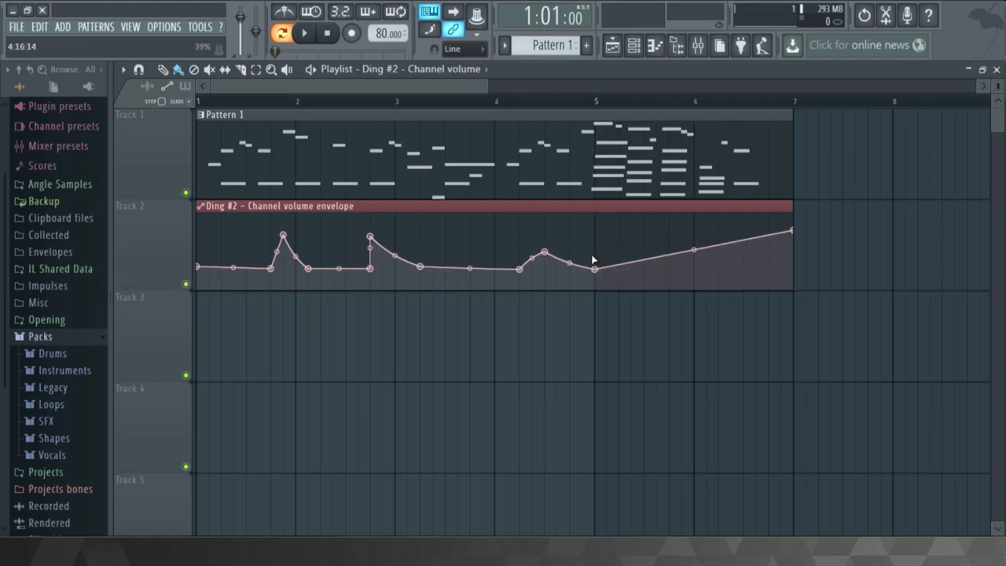
Raise the envelope abruptly at bar 5, add a slightly lower point at bar 6, and lower the end point at bar 7.
{"action": "right_click", "coordinate": [595, 241]}
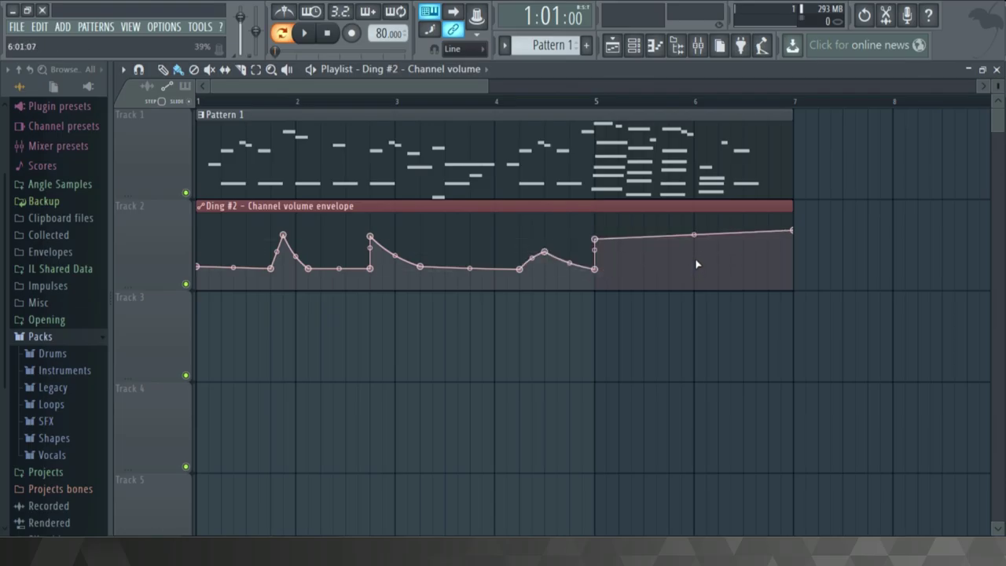
{"action": "right_click", "coordinate": [696, 252]}
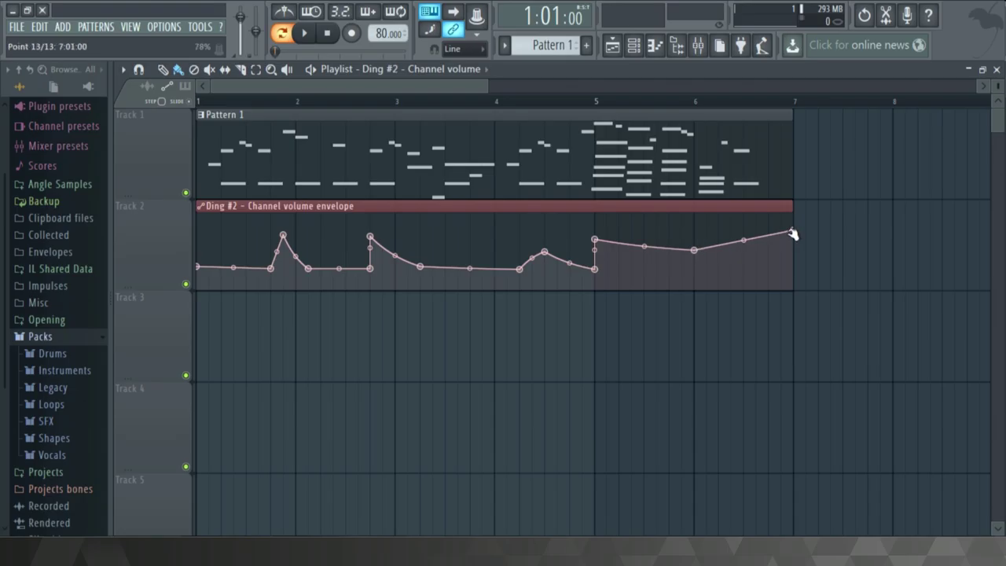
{"action": "left_click_drag", "start_coordinate": [793, 234], "coordinate": [796, 270]}
Switch to song mode and play the playlist to hear the volume automation.
{"action": "left_click", "coordinate": [296, 33]}
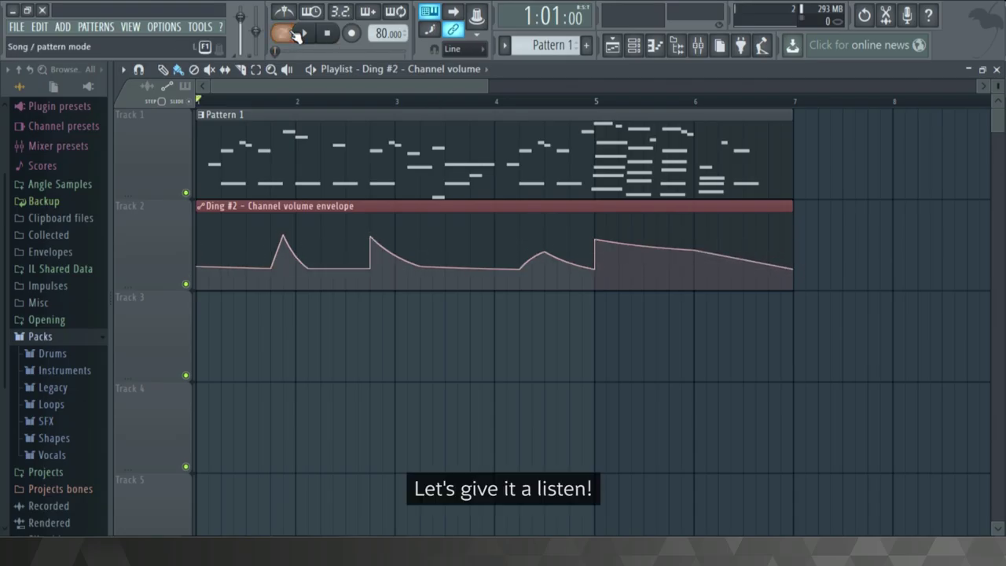
{"action": "left_click", "coordinate": [308, 34]}
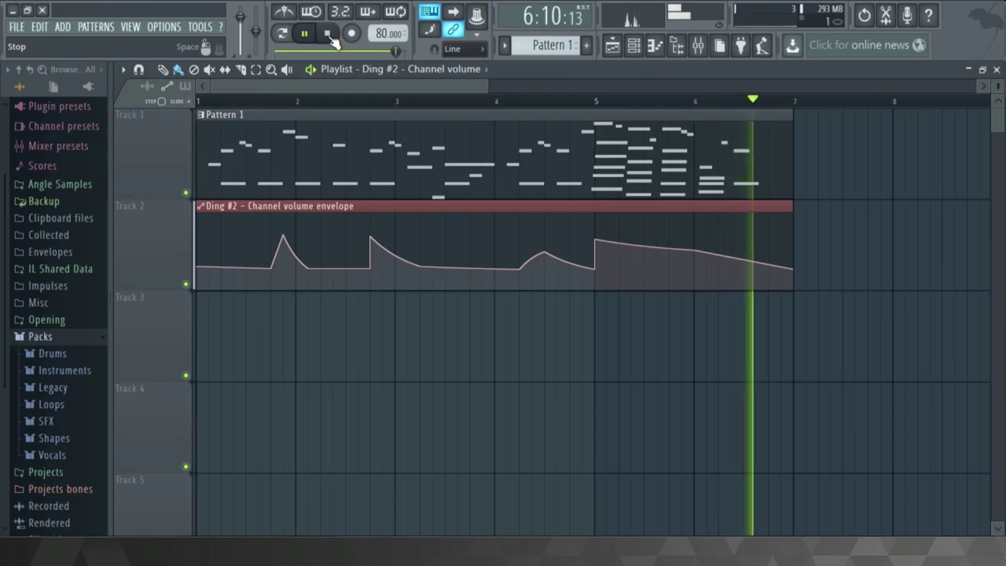
{"action": "left_click", "coordinate": [328, 34]}
Lower the envelope's quiet points further and bend its segments, bowing the peak decays outward and the final bar 6 decay inward.
{"action": "mouse_move", "coordinate": [201, 269]}
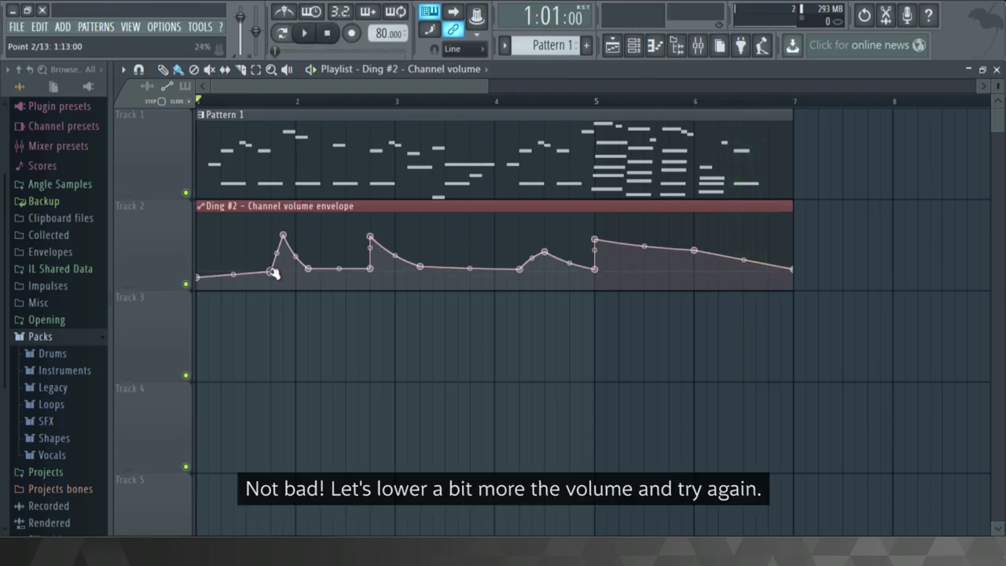
{"action": "left_click_drag", "start_coordinate": [372, 269], "coordinate": [421, 274]}
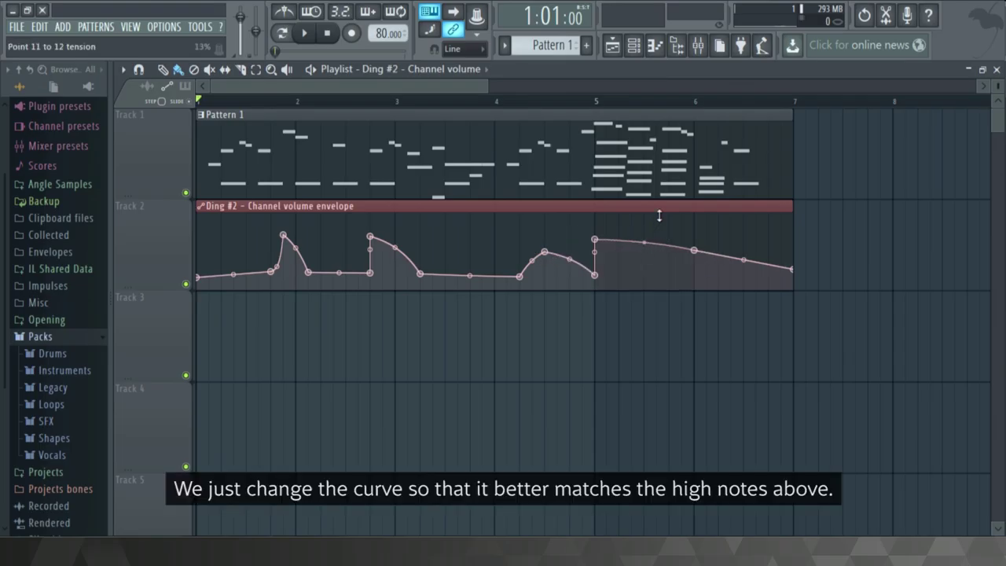
{"action": "left_click_drag", "start_coordinate": [746, 261], "coordinate": [735, 306]}
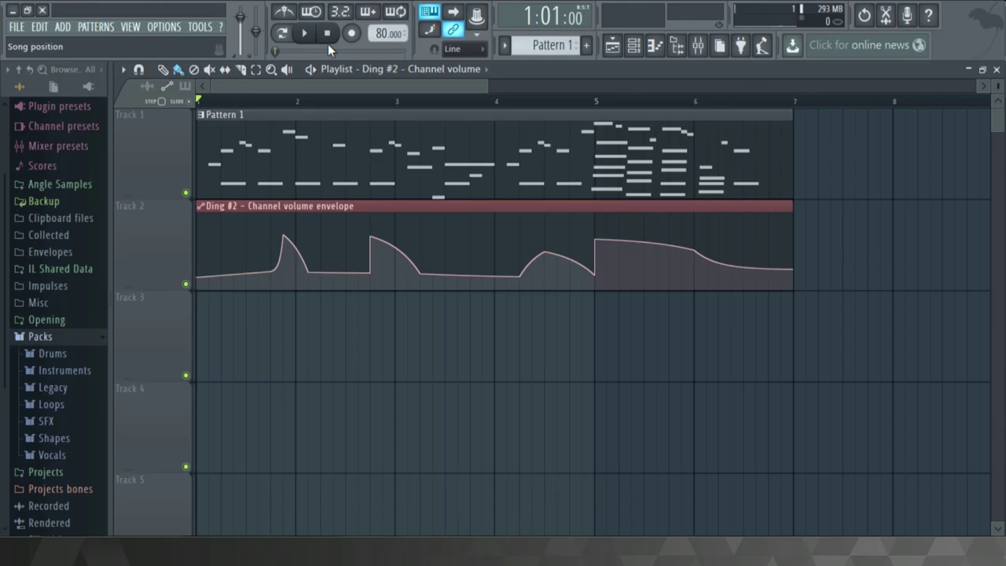
Play the arrangement with the reshaped volume envelope, stop it, and replay the opening.
{"action": "left_click", "coordinate": [307, 35]}
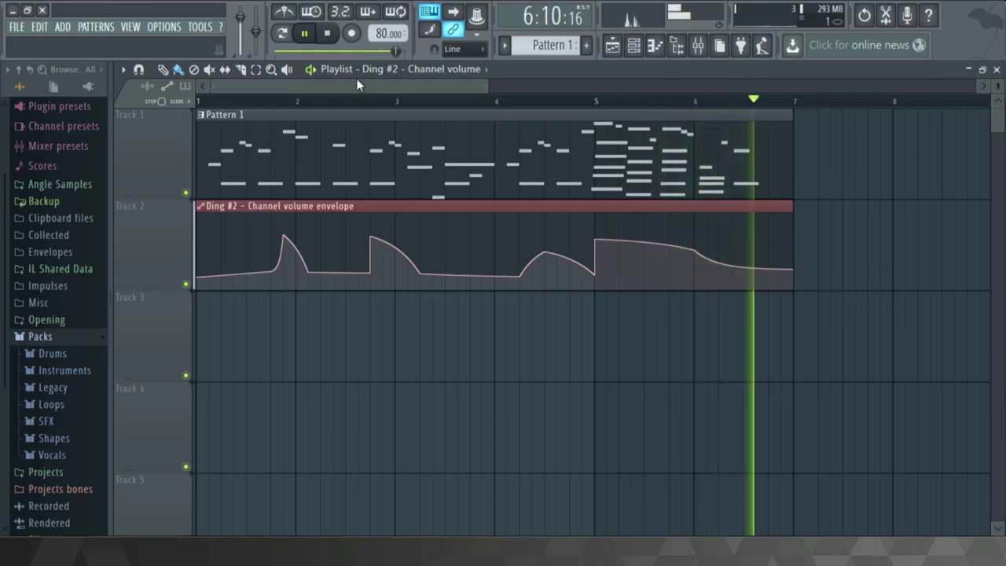
{"action": "left_click", "coordinate": [327, 32]}
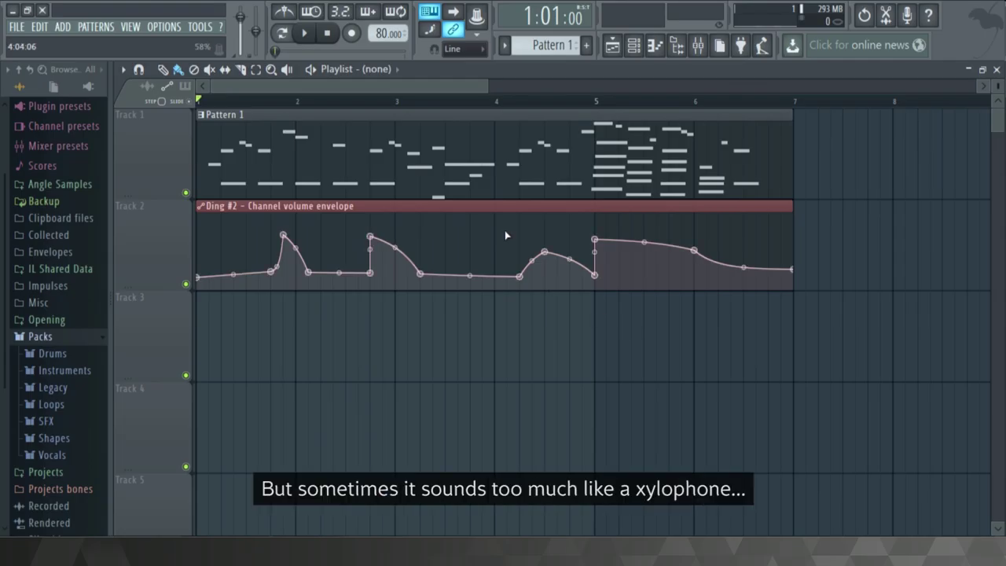
{"action": "left_click", "coordinate": [319, 41]}
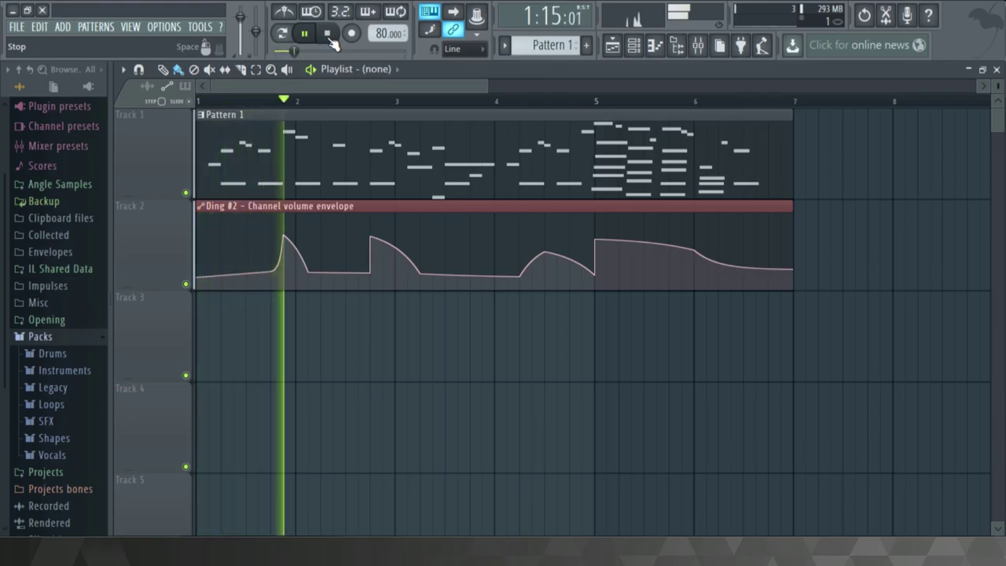
Lower the low-pass cutoff in the Ding #2 track's Fruity parametric EQ 2 to about 2286 Hz and play the arrangement.
{"action": "left_click", "coordinate": [329, 35]}
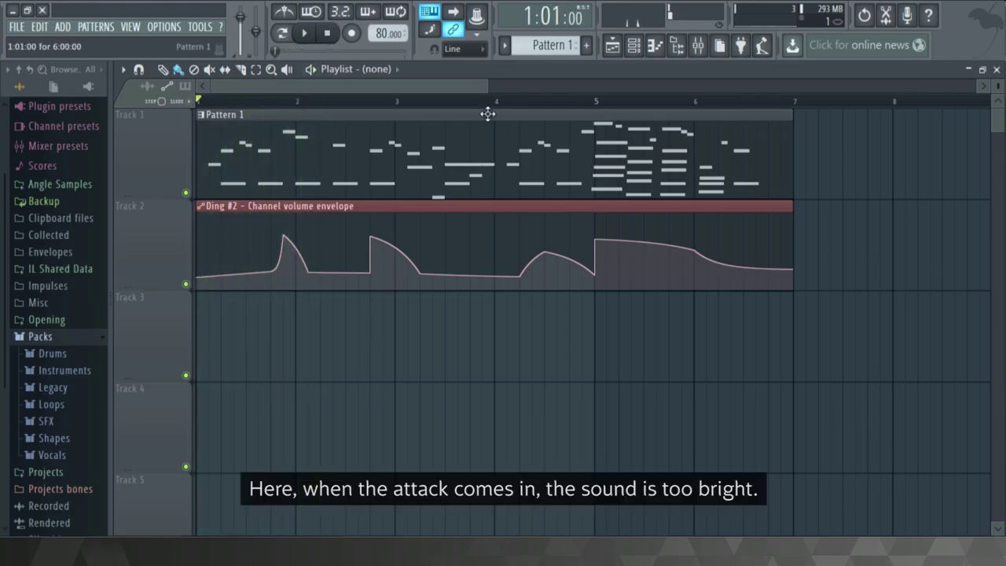
{"action": "left_click", "coordinate": [697, 48]}
{"action": "left_click", "coordinate": [873, 176]}
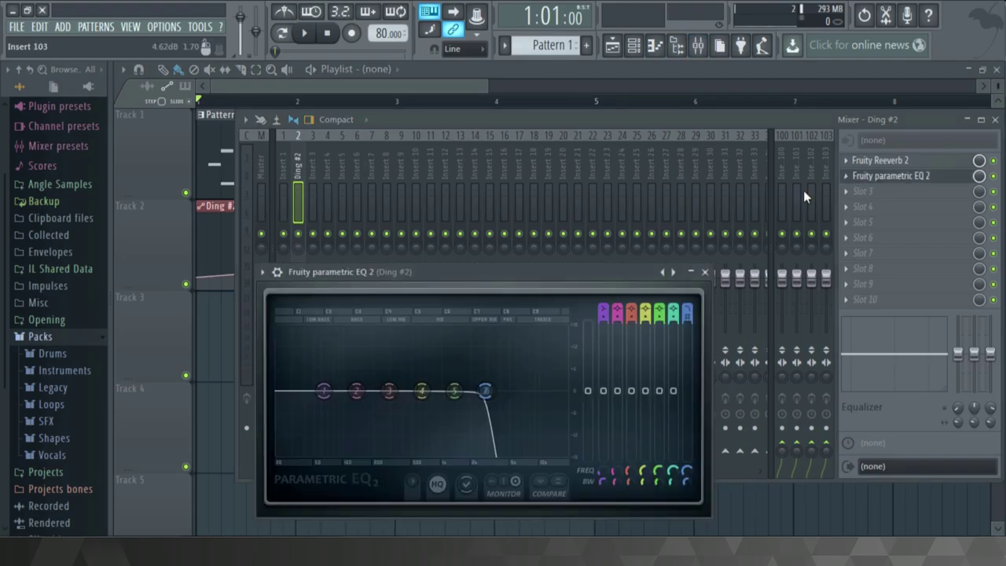
{"action": "left_click_drag", "start_coordinate": [488, 394], "coordinate": [480, 396]}
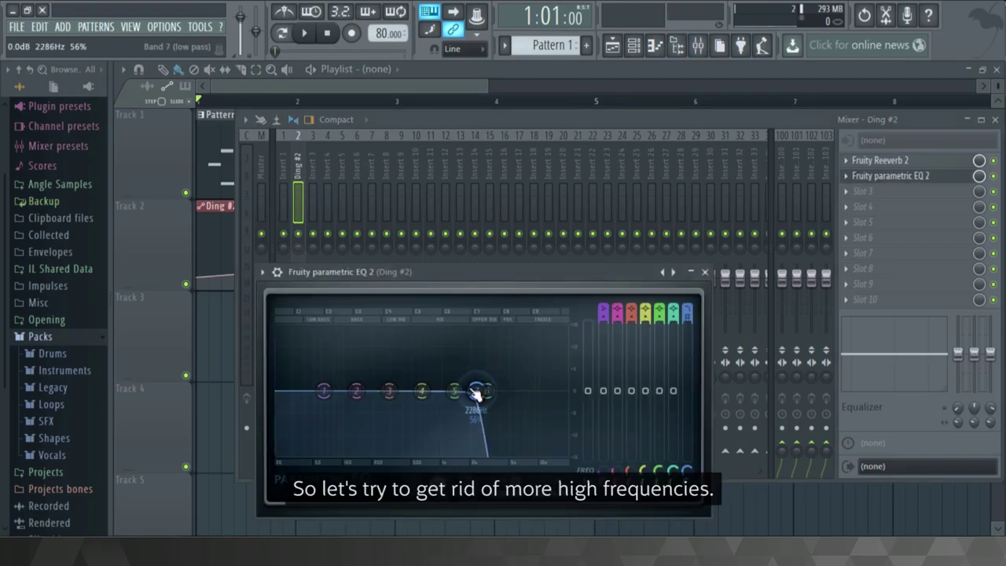
{"action": "left_click", "coordinate": [706, 273]}
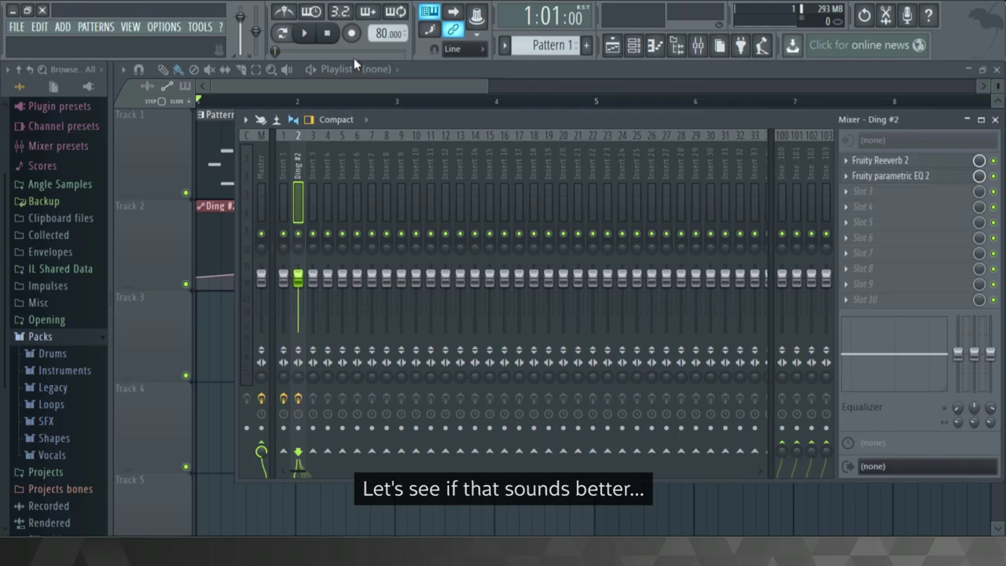
{"action": "left_click", "coordinate": [314, 35]}
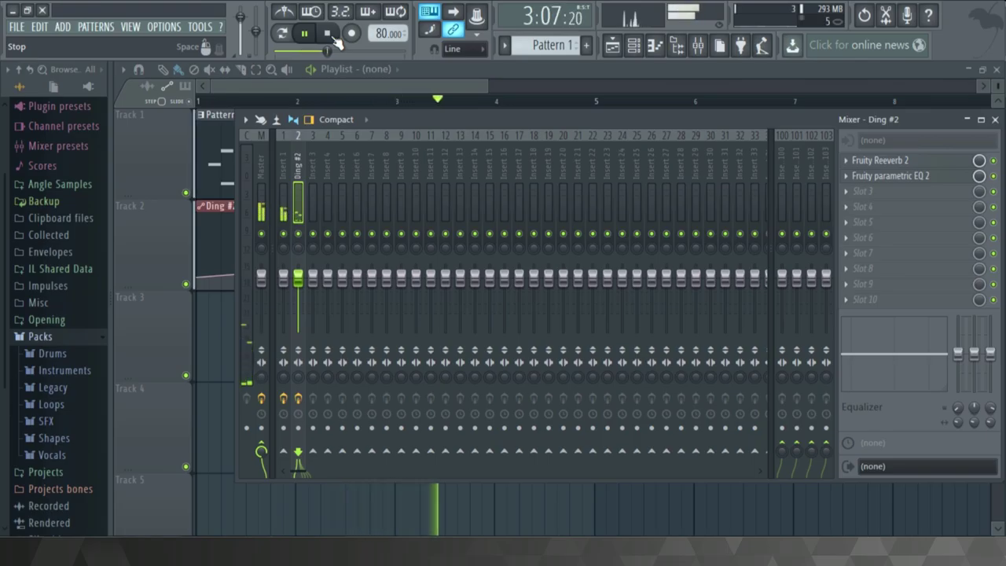
Lower the Ding #2 equalizer's low-pass cutoff further and reduce that mixer track's volume slightly.
{"action": "left_click", "coordinate": [904, 176]}
{"action": "left_click_drag", "start_coordinate": [475, 391], "coordinate": [462, 390]}
{"action": "left_click", "coordinate": [705, 272]}
{"action": "left_click_drag", "start_coordinate": [299, 277], "coordinate": [307, 293]}
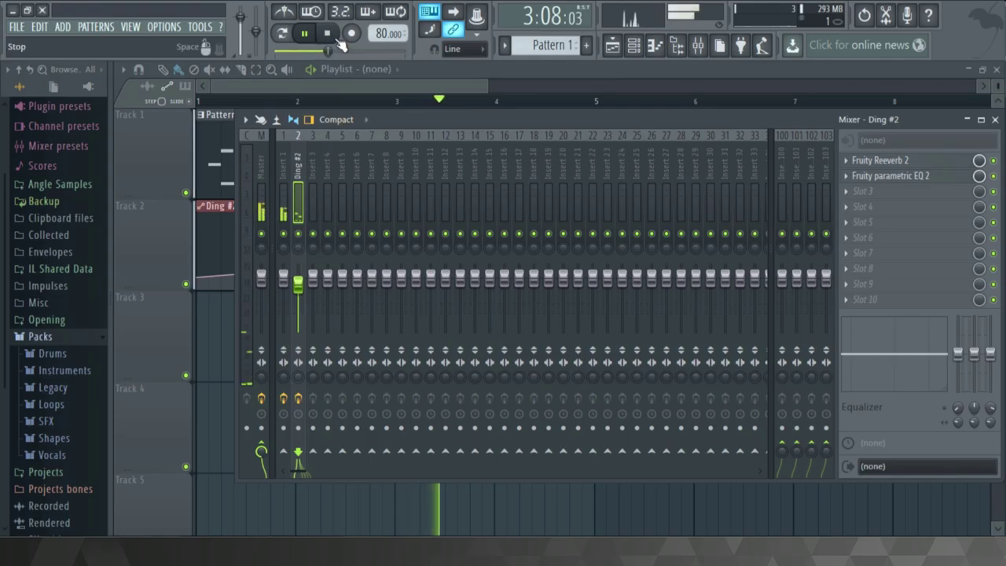
Bring the playlist back into view, listen to the arrangement through bar 6, and stop playback.
{"action": "left_click", "coordinate": [368, 86]}
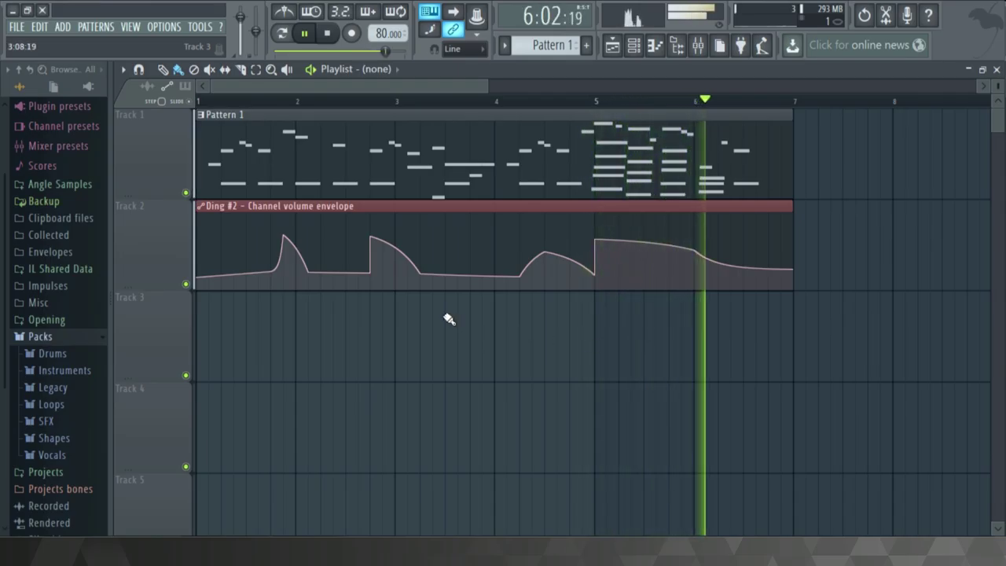
{"action": "left_click", "coordinate": [328, 33]}
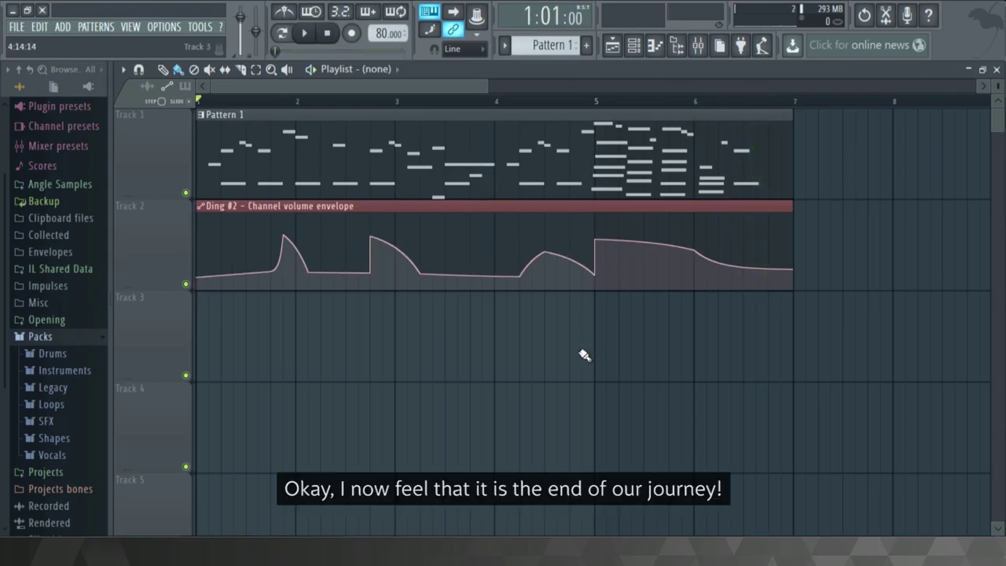